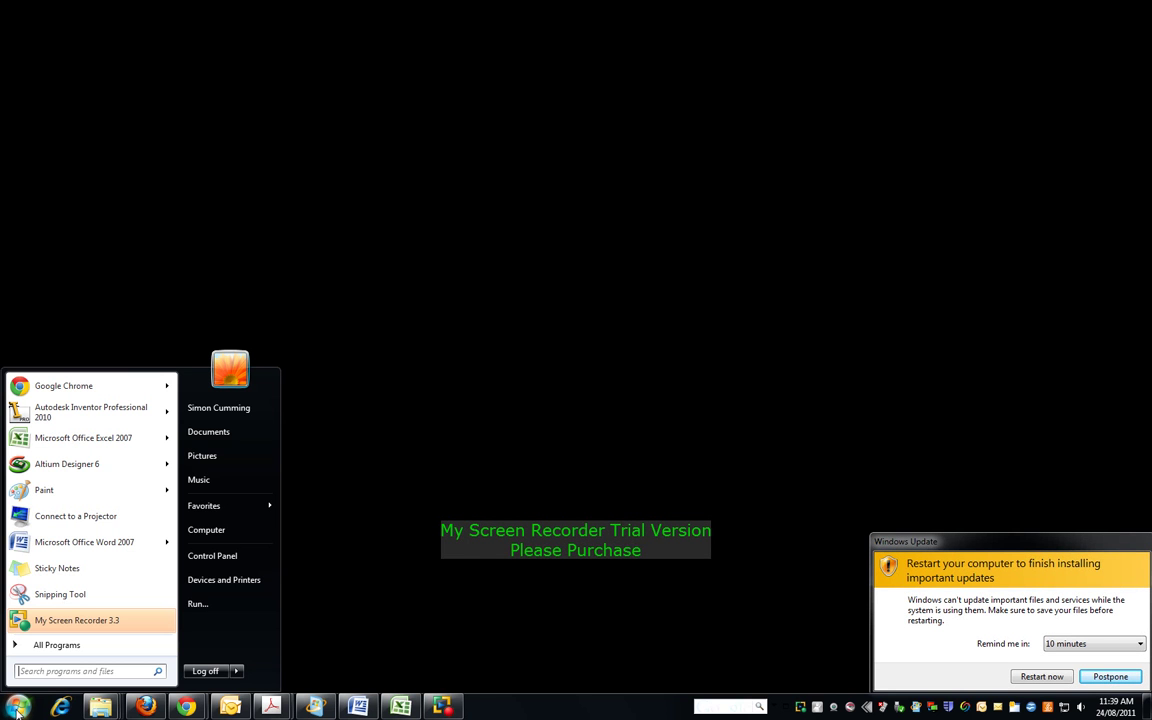
Launch Autodesk Inventor Professional 2010 from the Start menu's Autodesk > Autodesk Inventor 2010 folder
click(57, 645)
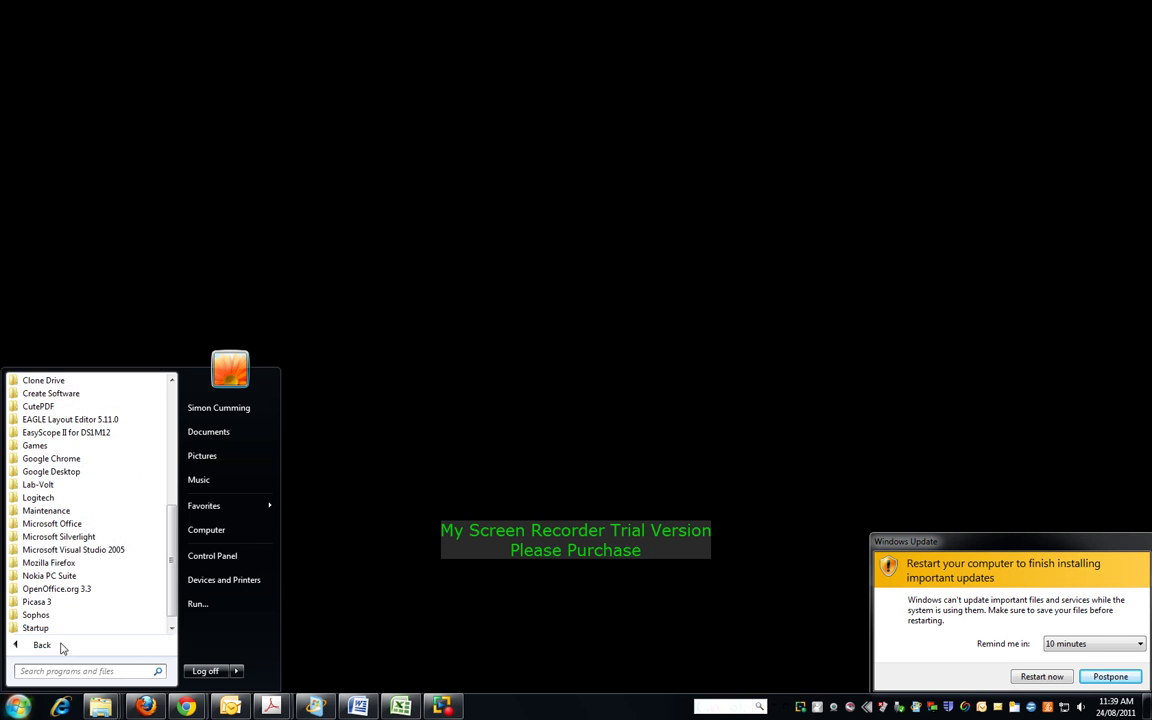
scroll(176, 482, up, 3)
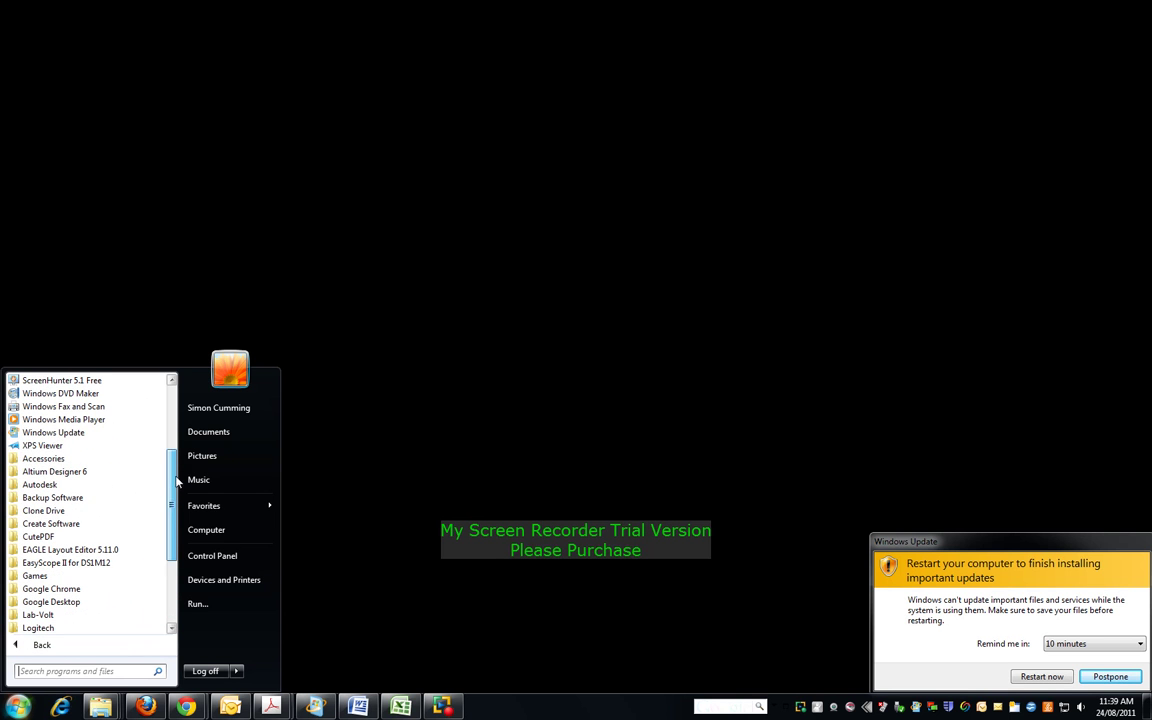
click(67, 486)
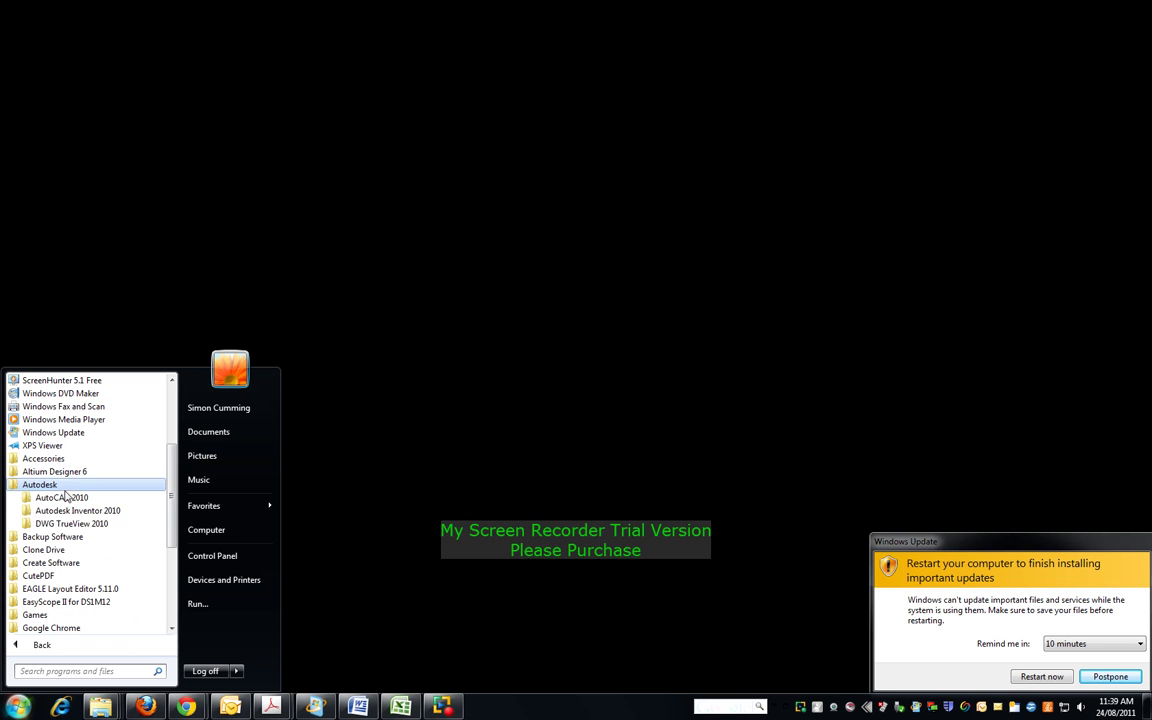
click(77, 512)
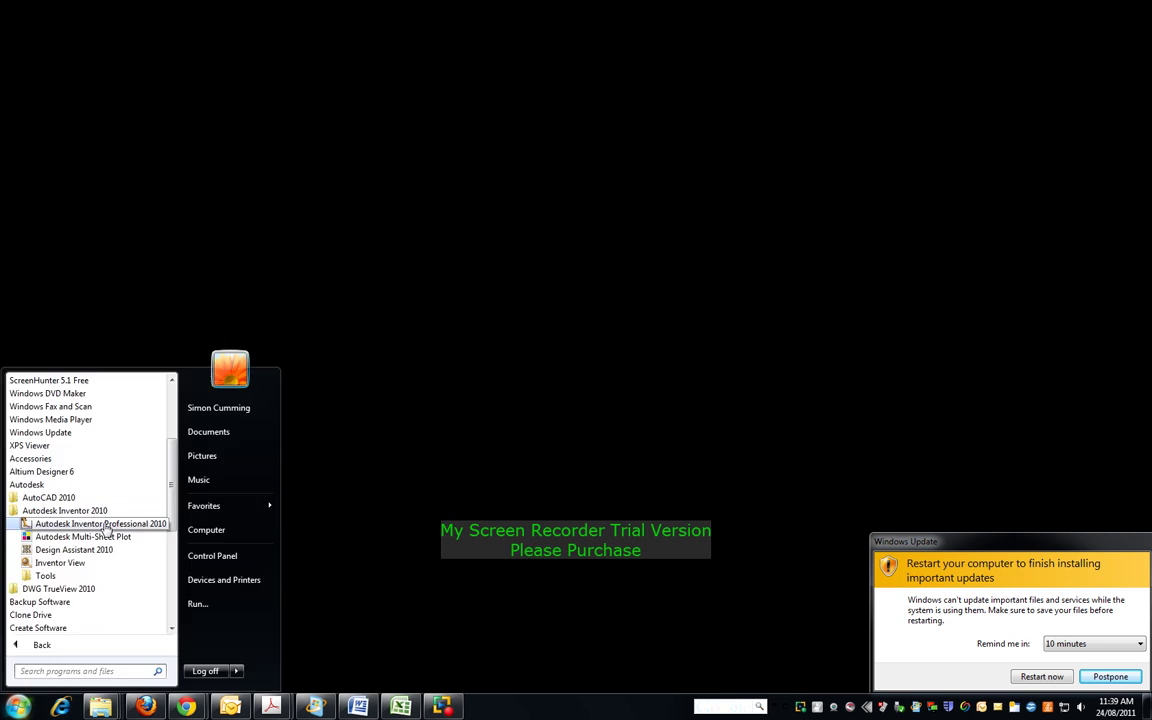
click(103, 524)
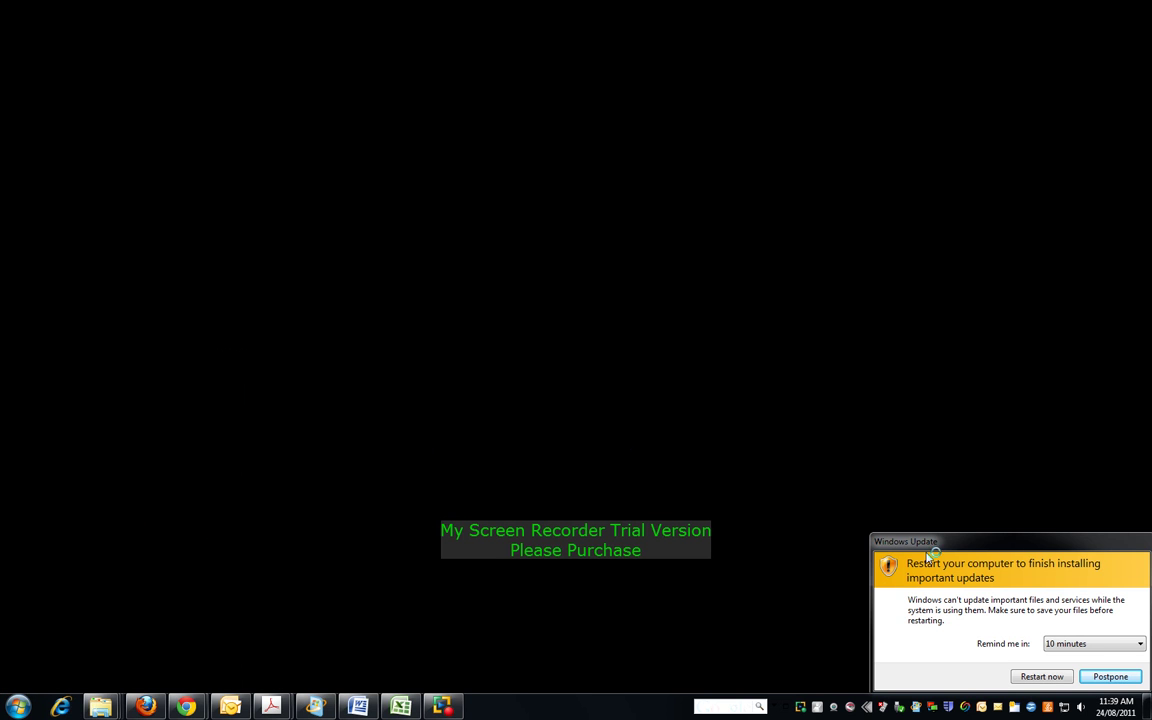
Postpone the Windows Update restart prompt
click(1112, 677)
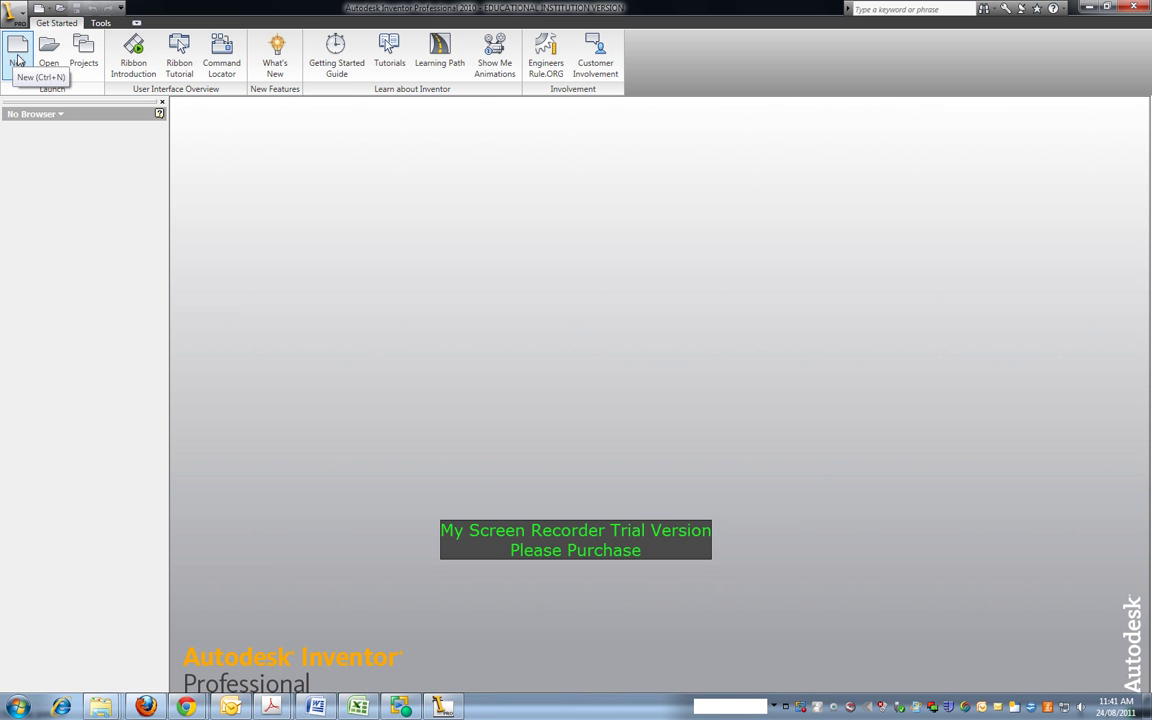
Create a new part from the Standard.ipt template
click(18, 62)
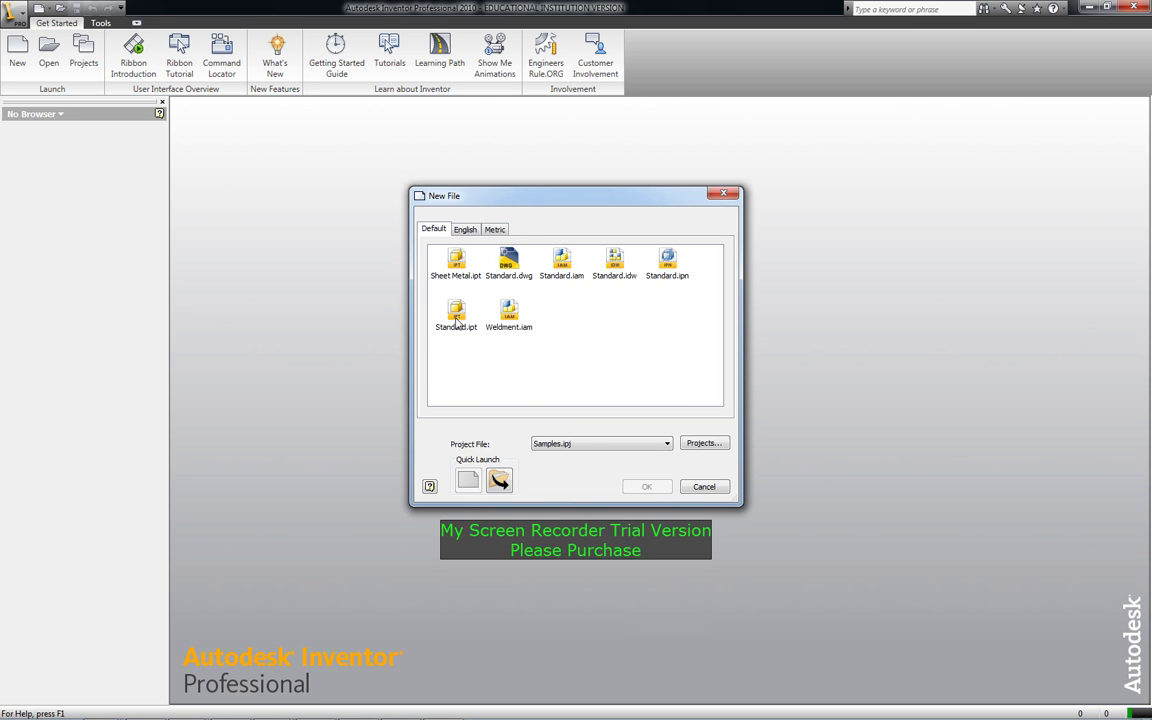
click(456, 314)
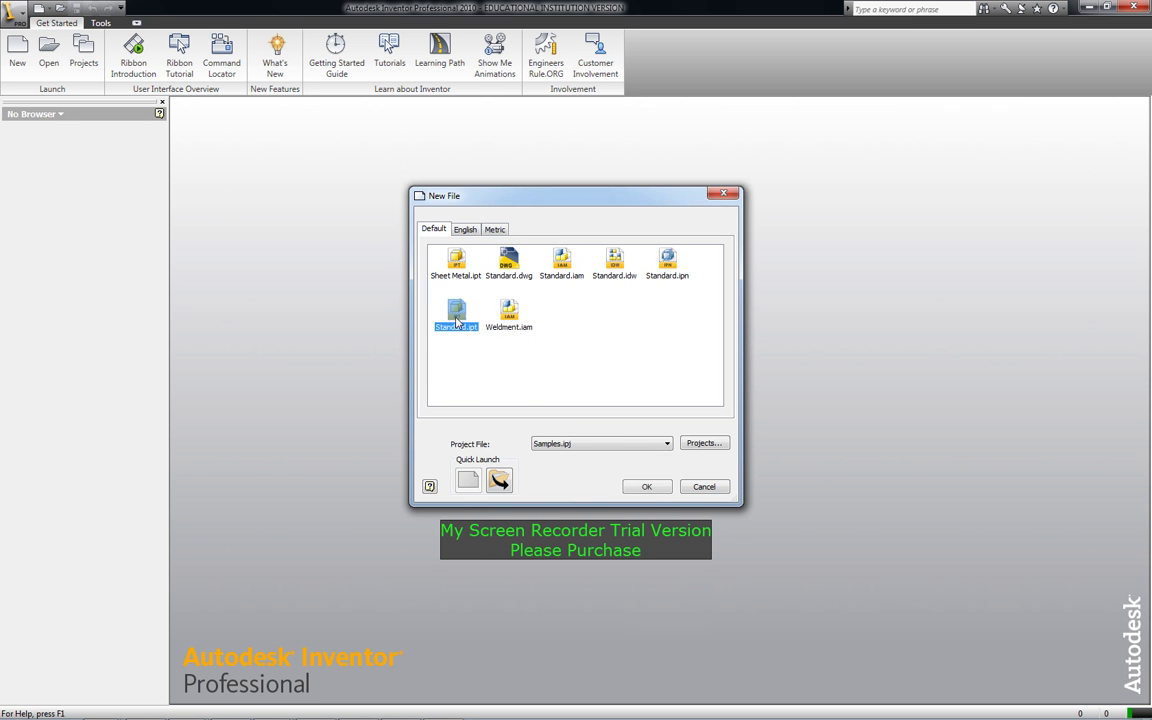
click(634, 487)
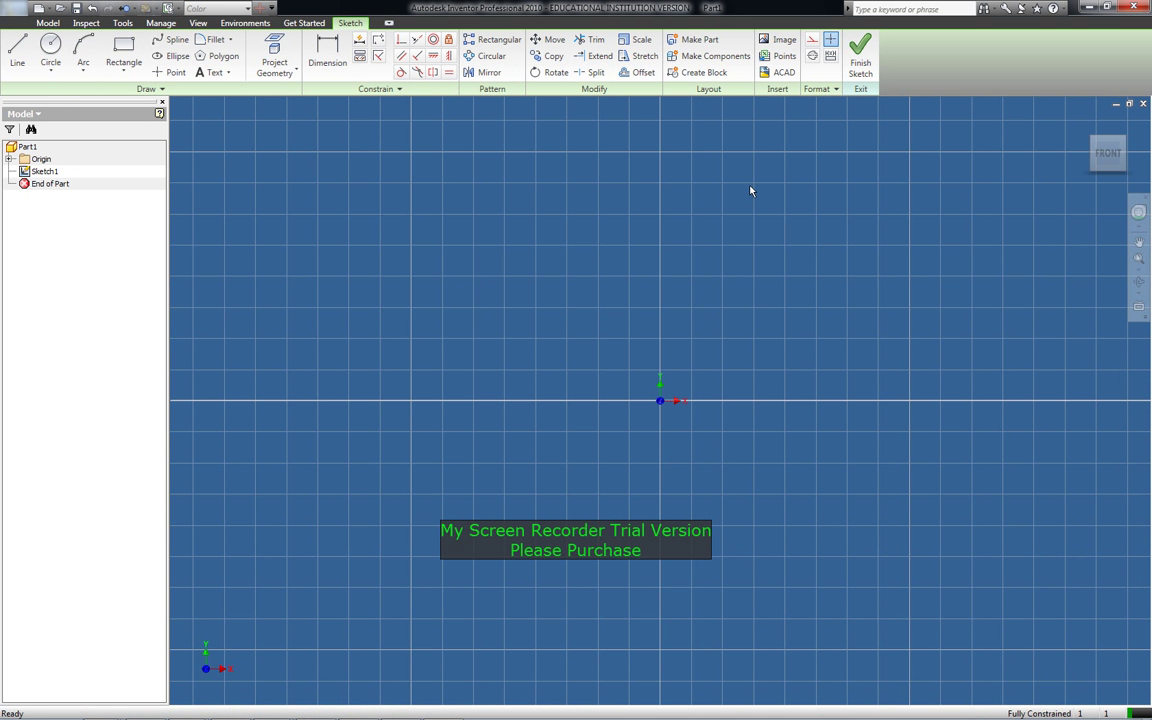
Expand the Origin folder in the browser, then start and cancel a Two Point Rectangle
click(9, 160)
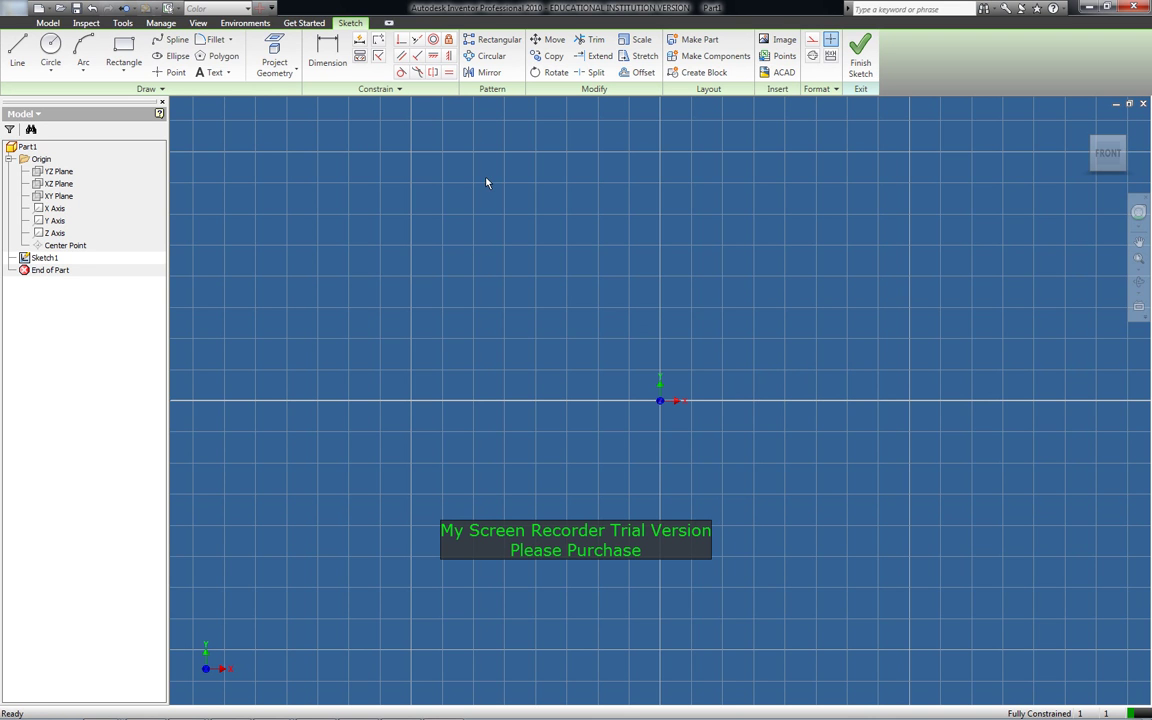
click(130, 78)
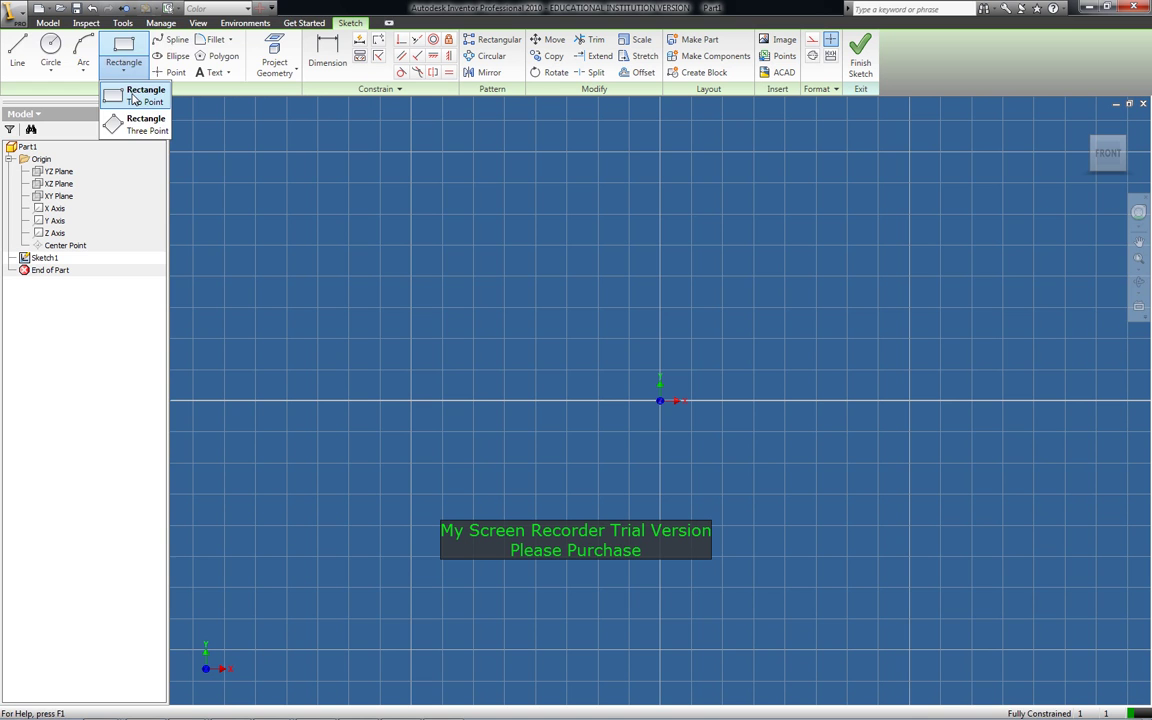
click(133, 100)
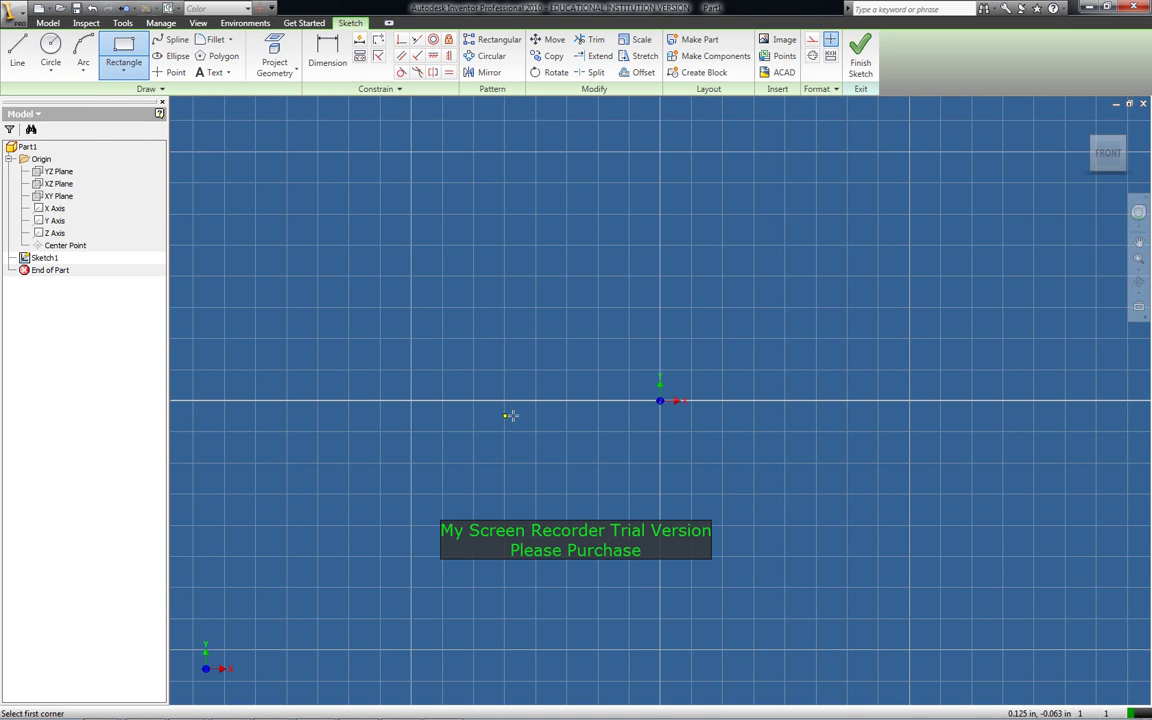
key(Escape)
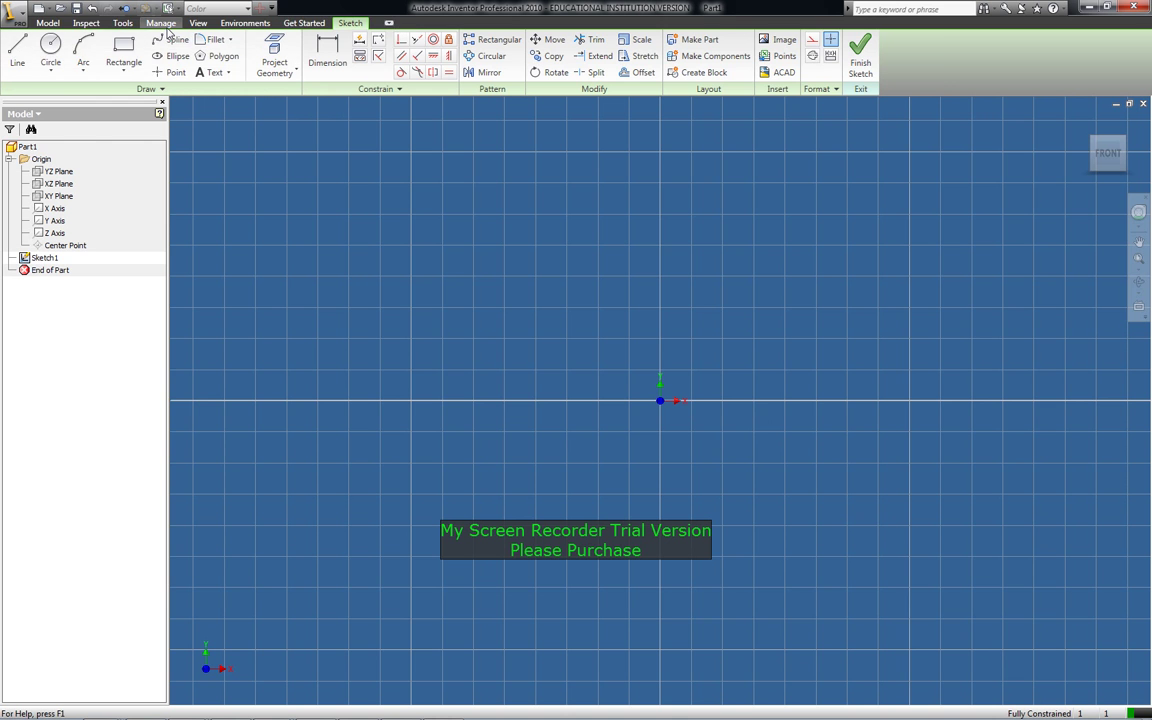
Review the part's snap and grid values on the Document Settings Sketch tab, then close it
click(161, 22)
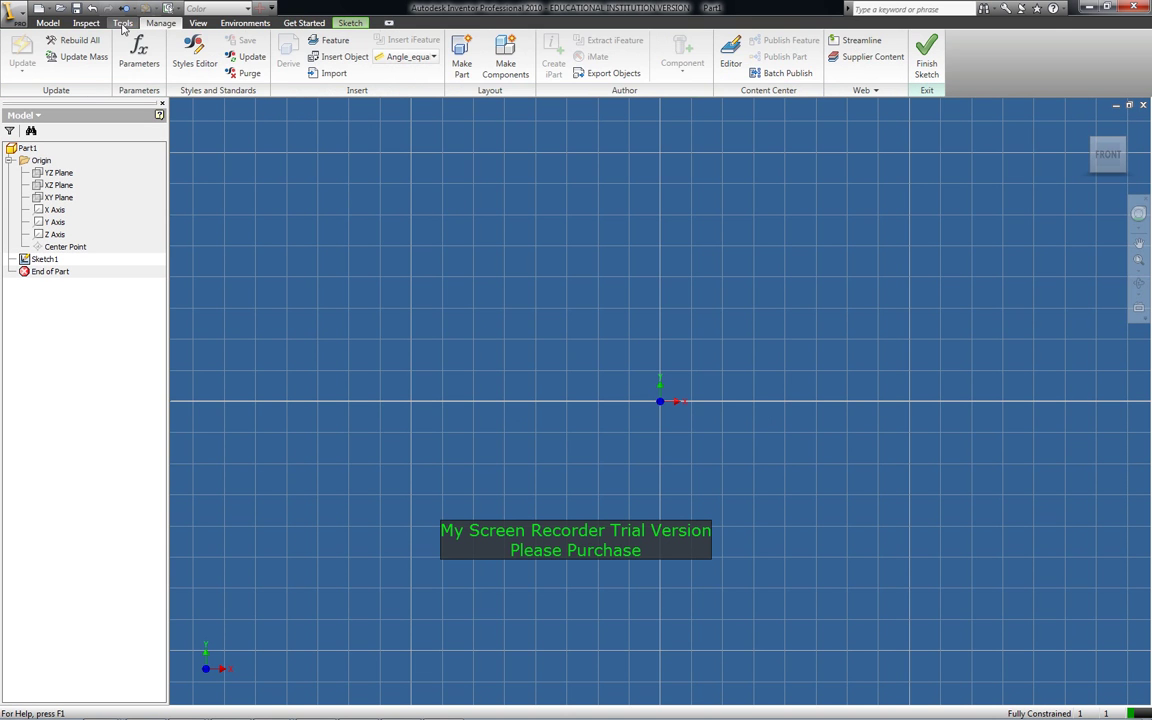
click(122, 22)
click(248, 62)
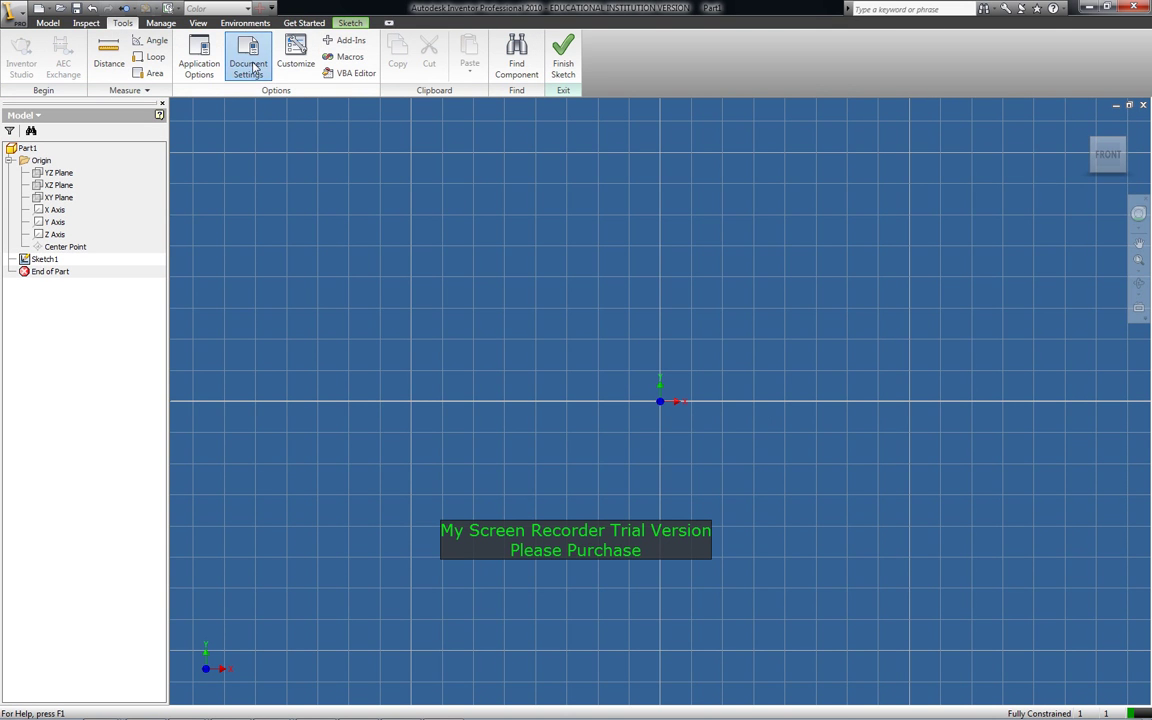
click(484, 184)
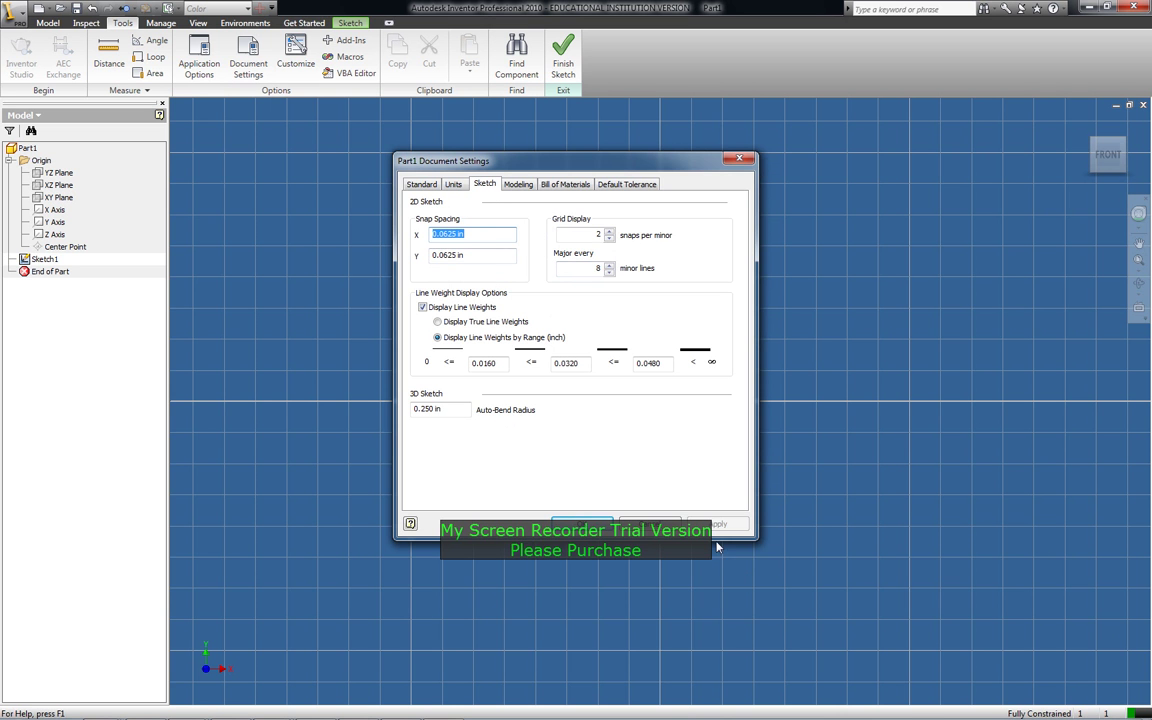
click(582, 523)
Browse the Sketch, Drawing, Save and File tabs of Application Options, then pause the recording
click(199, 60)
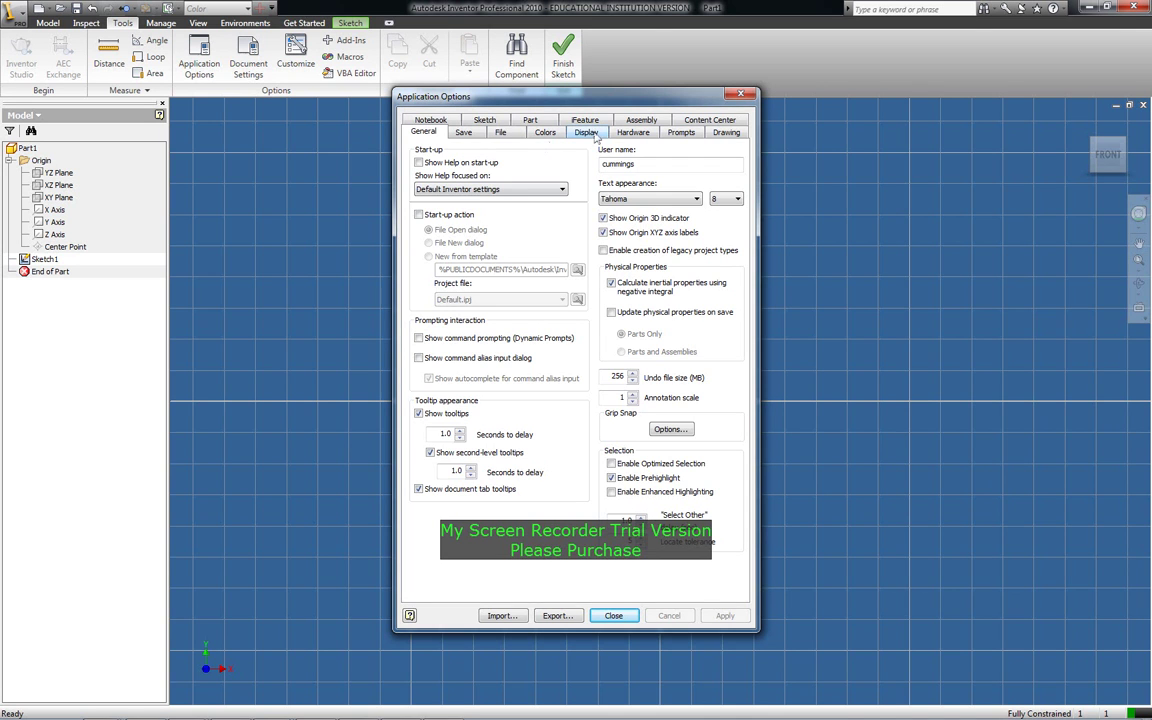
click(486, 120)
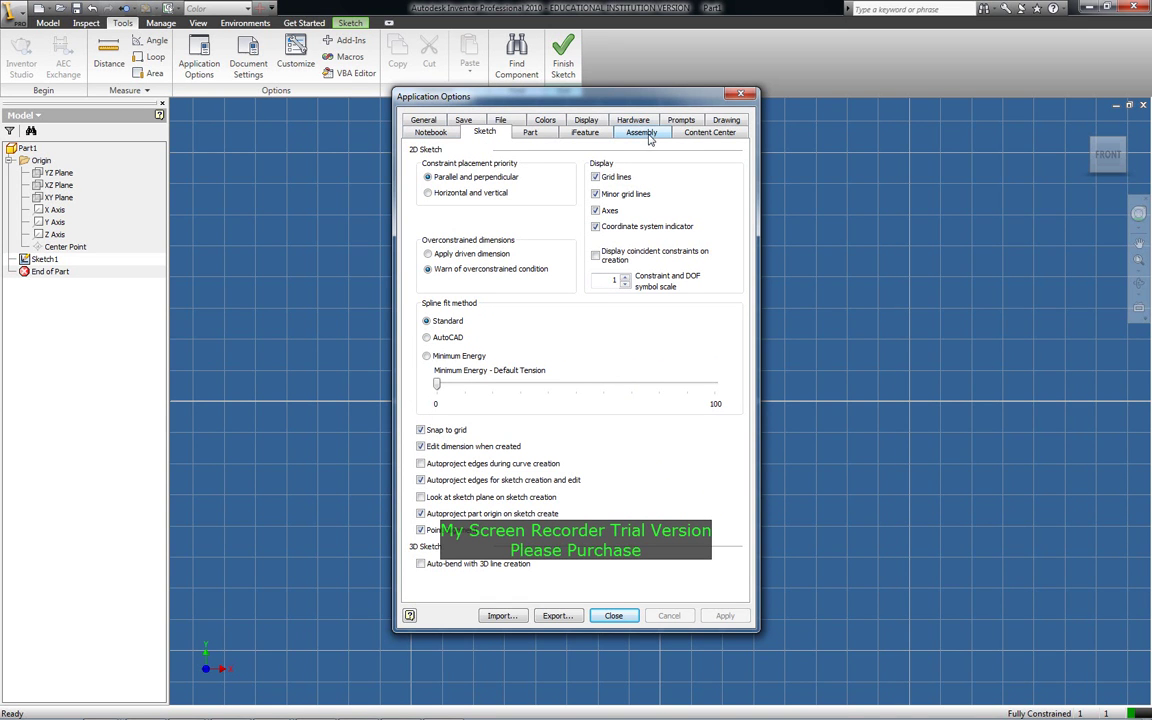
click(722, 121)
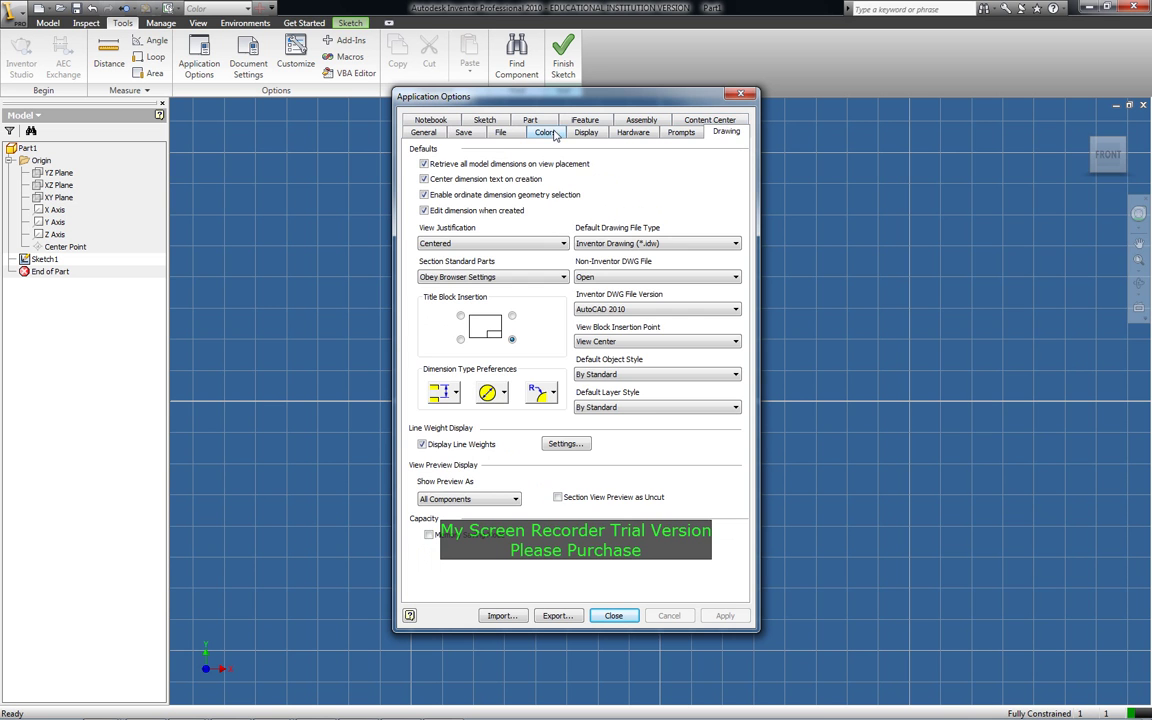
click(463, 132)
click(500, 132)
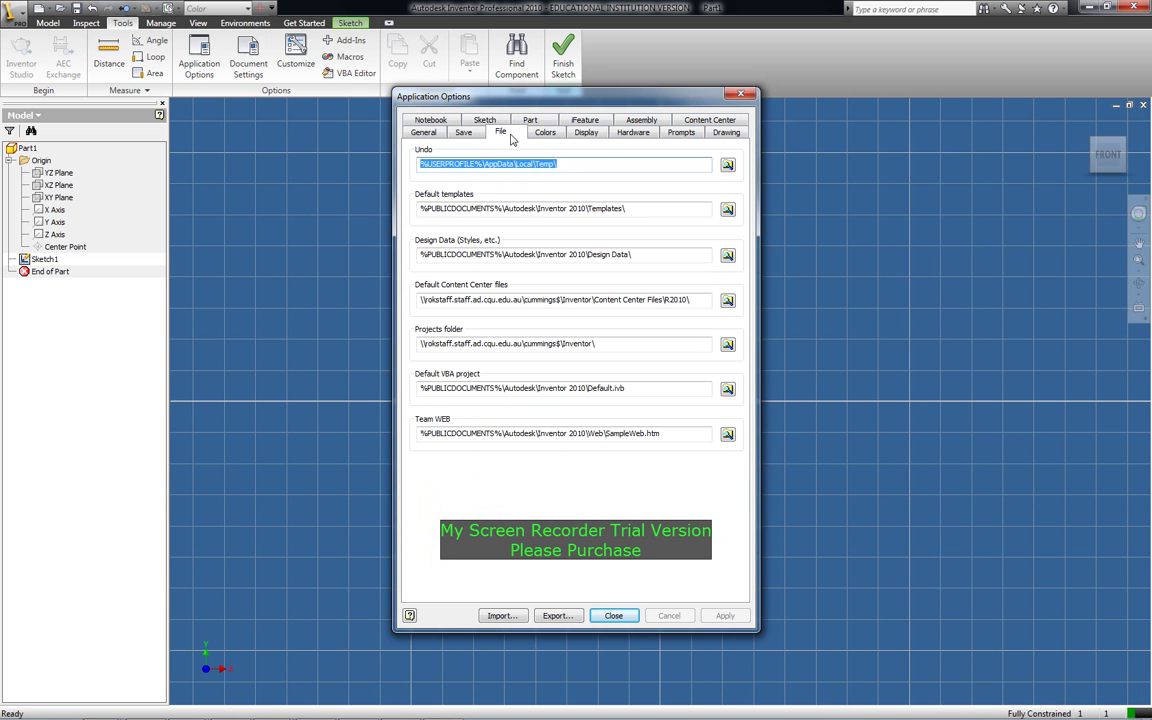
click(484, 120)
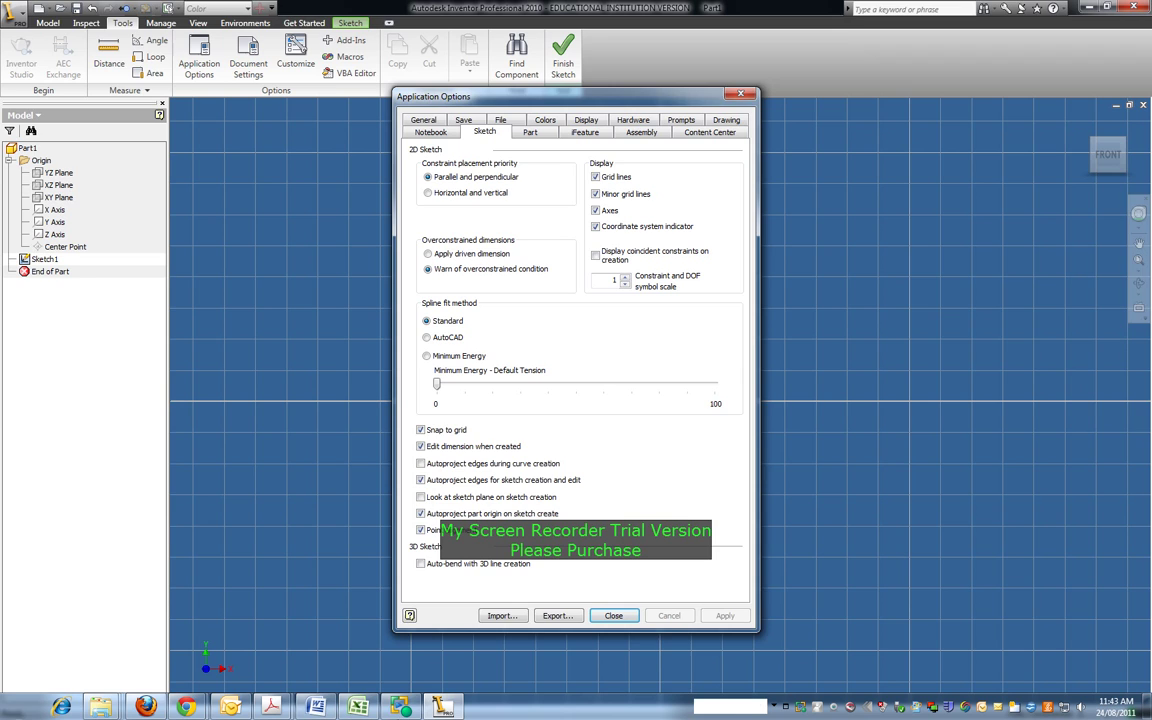
click(400, 707)
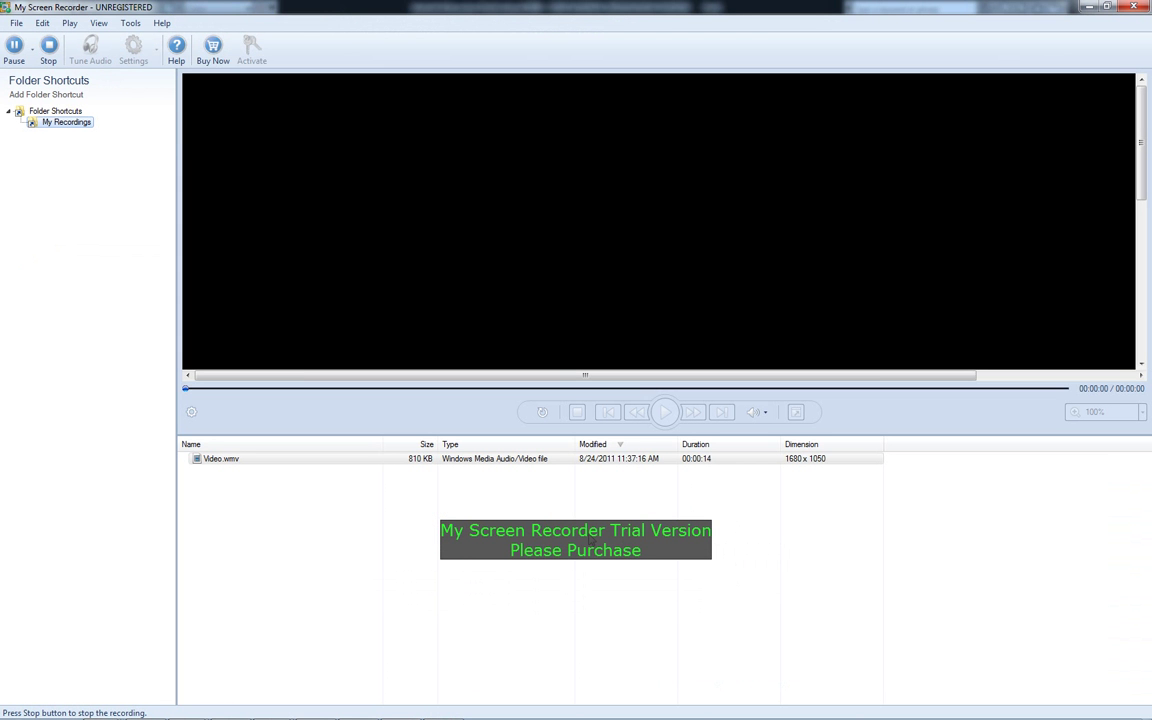
key(F10)
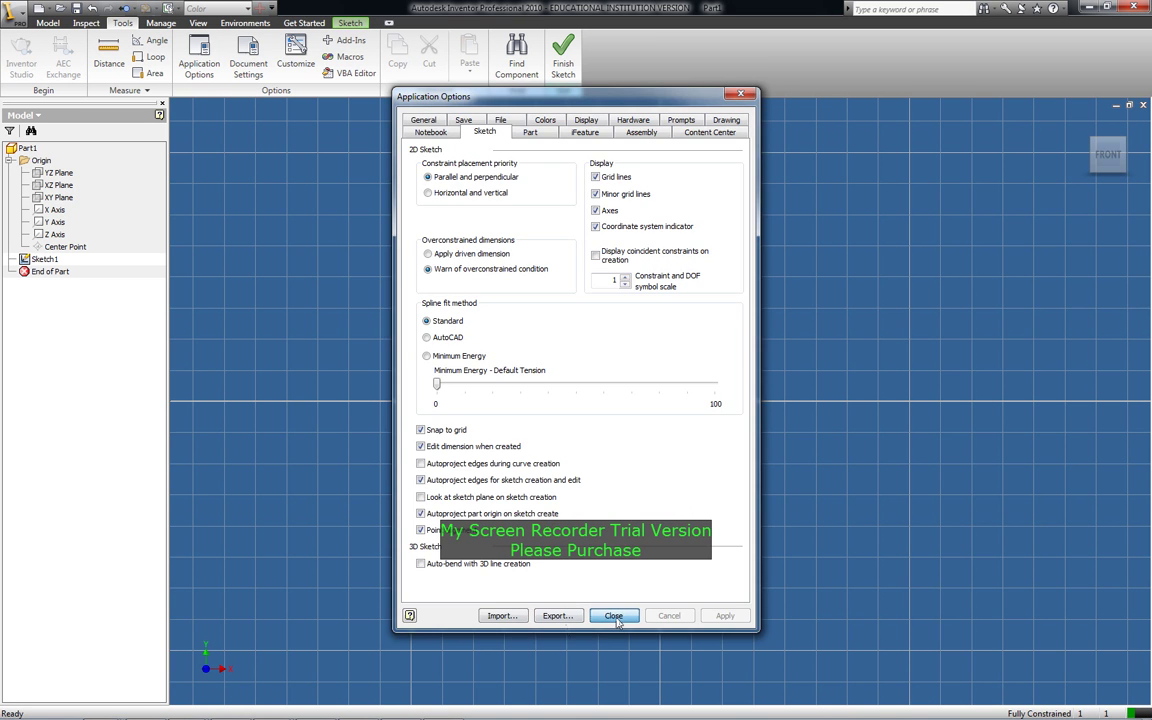
Change Part1's length unit to millimeter in Document Settings and apply it
click(614, 614)
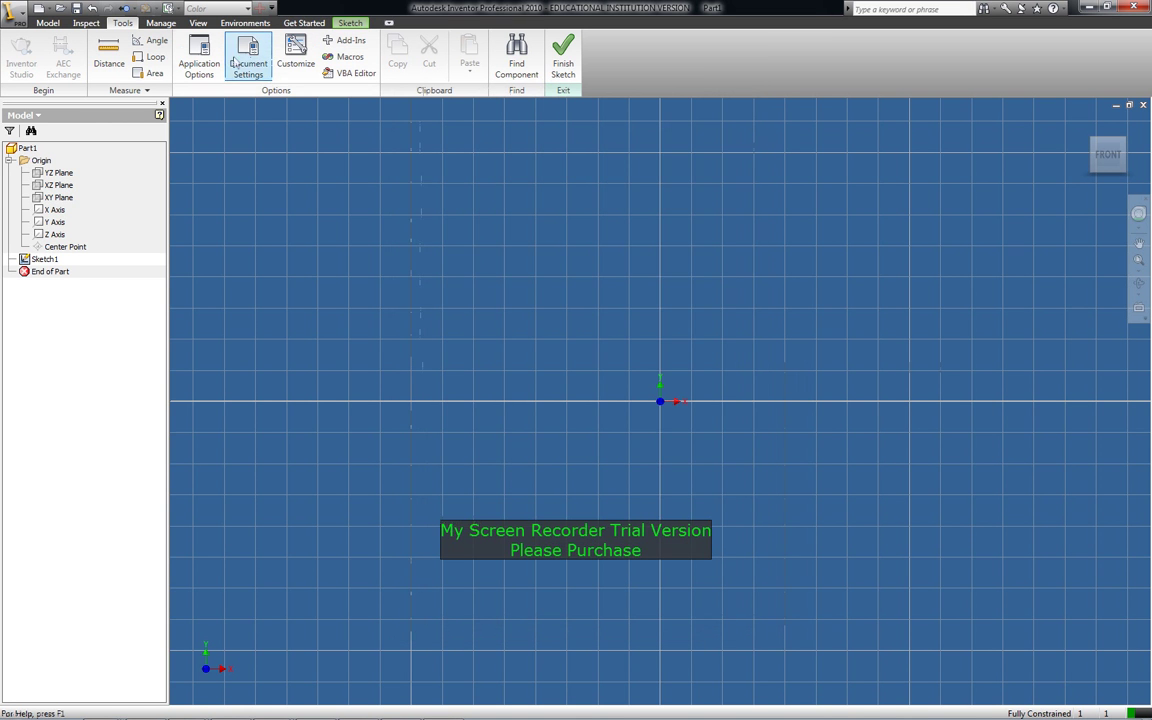
click(236, 63)
click(451, 185)
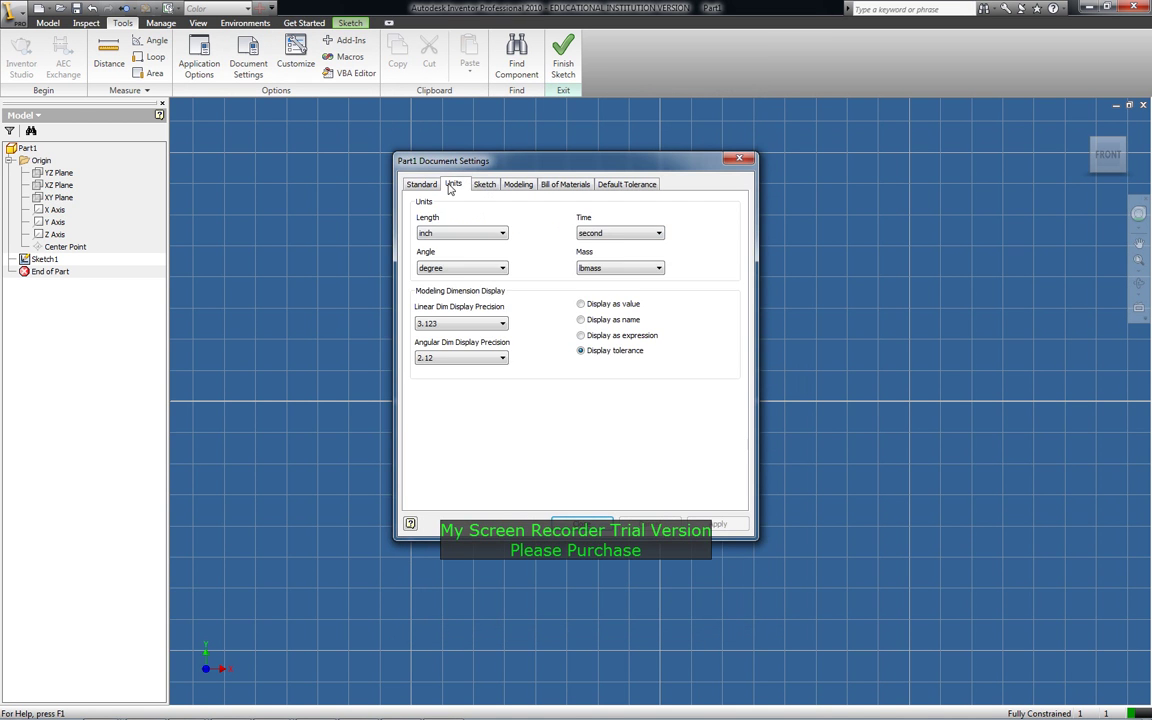
click(504, 234)
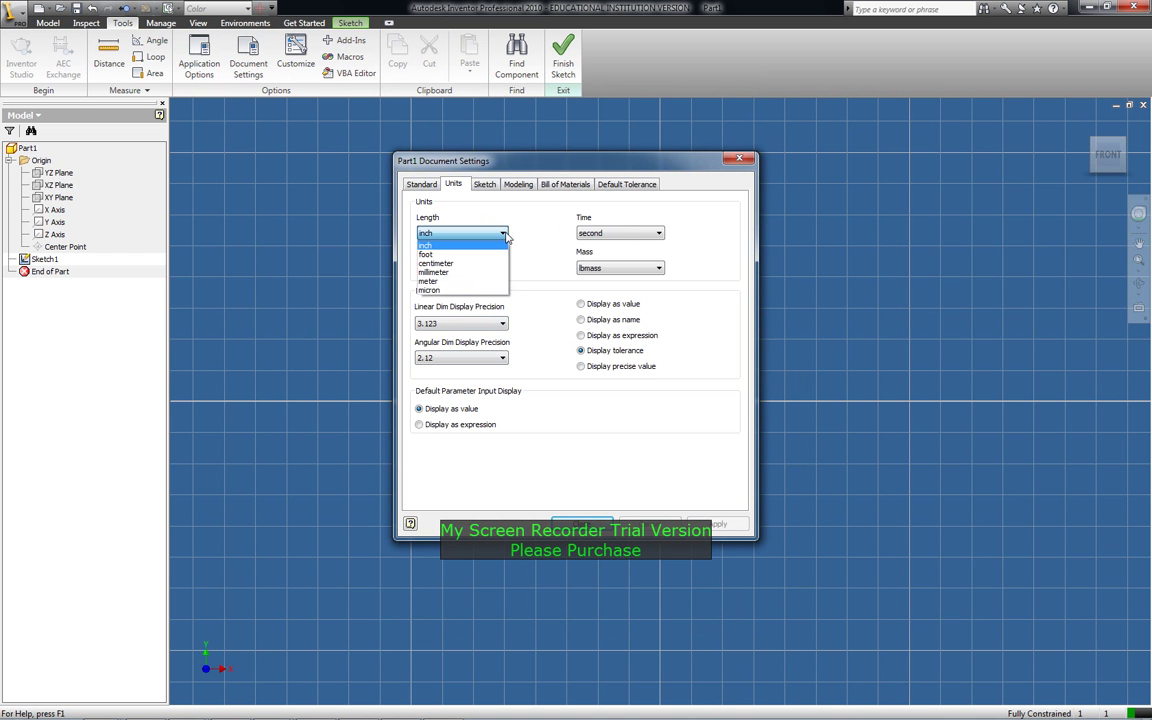
click(447, 273)
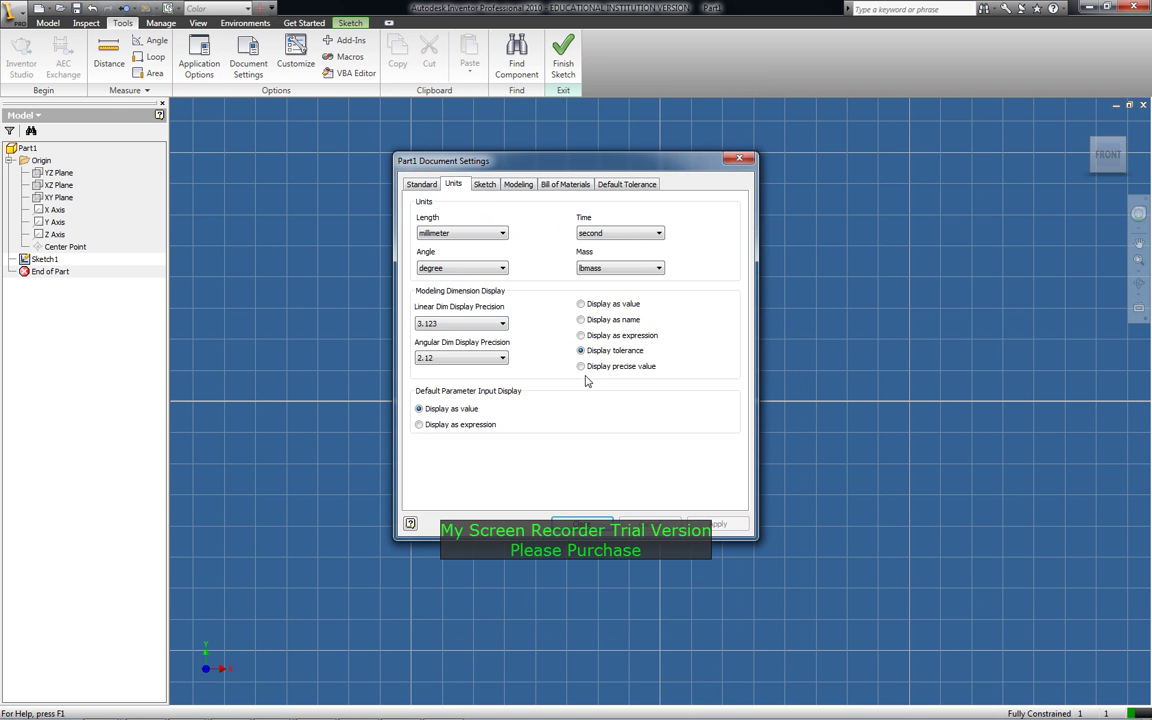
click(485, 185)
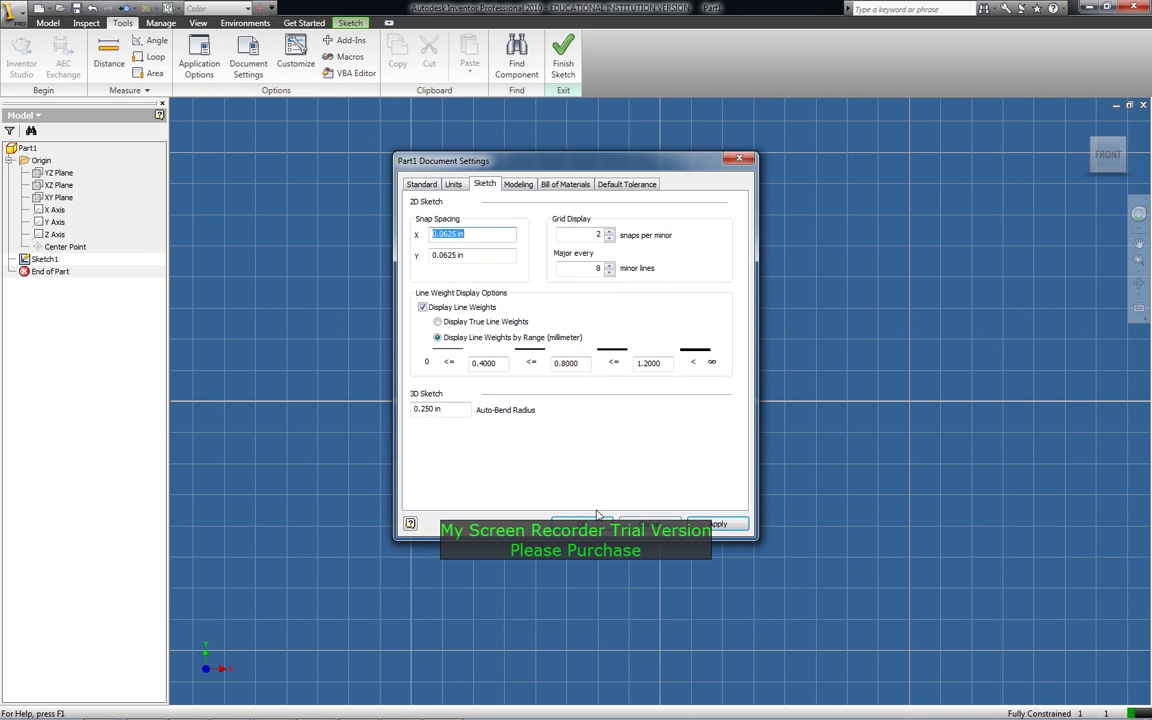
click(718, 524)
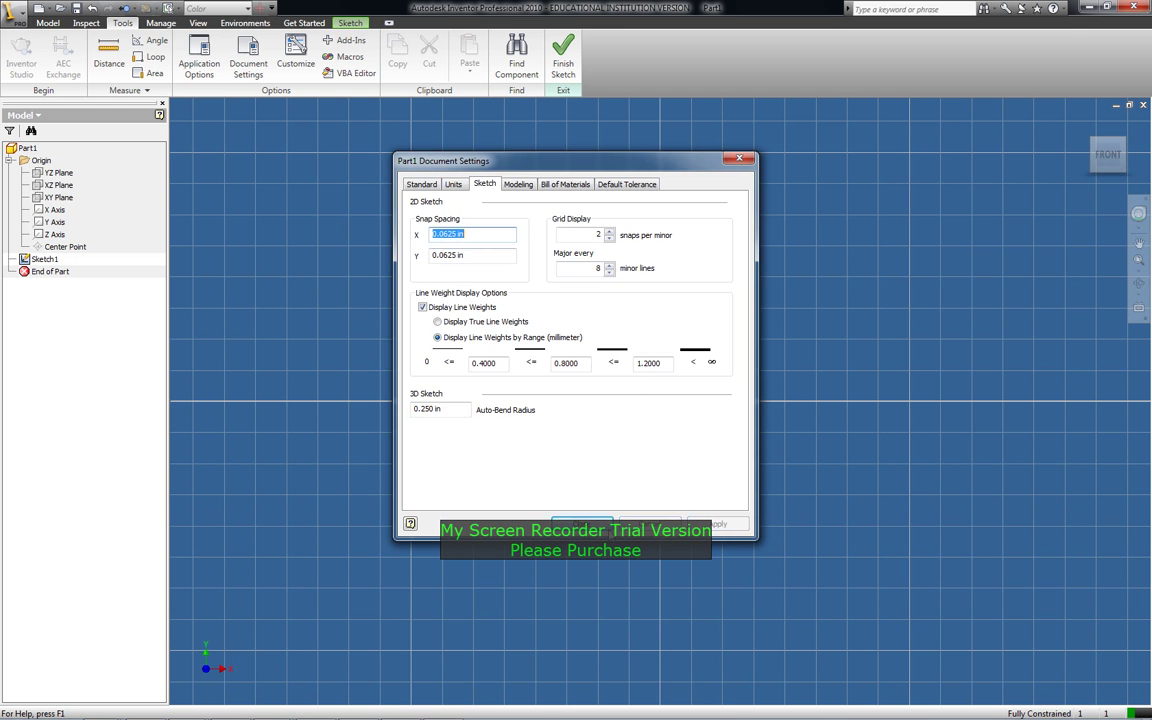
Close Part1, agreeing to save changes and to leave sketch mode
click(581, 524)
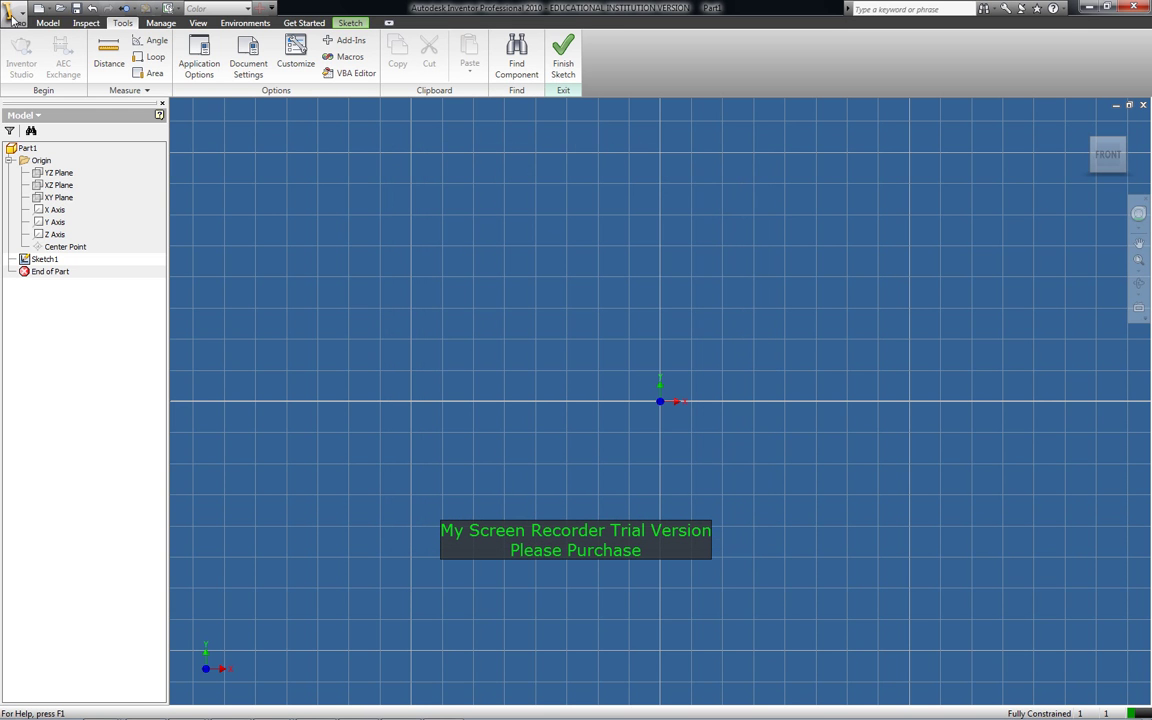
click(12, 14)
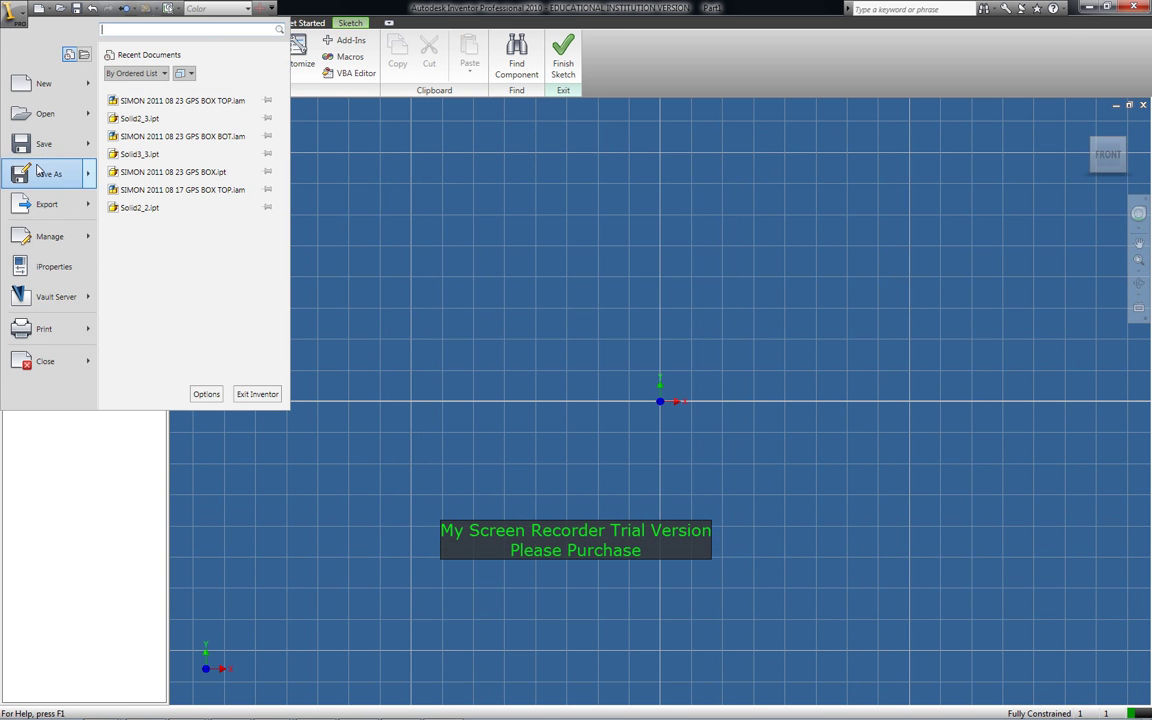
click(45, 362)
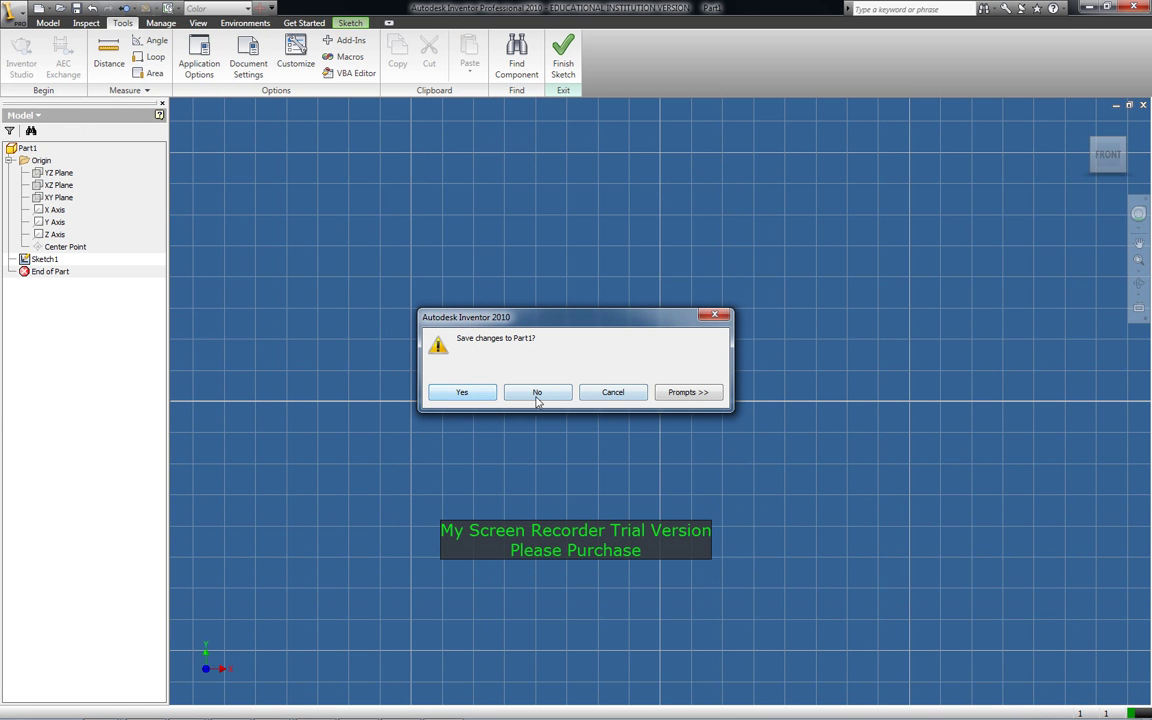
click(474, 395)
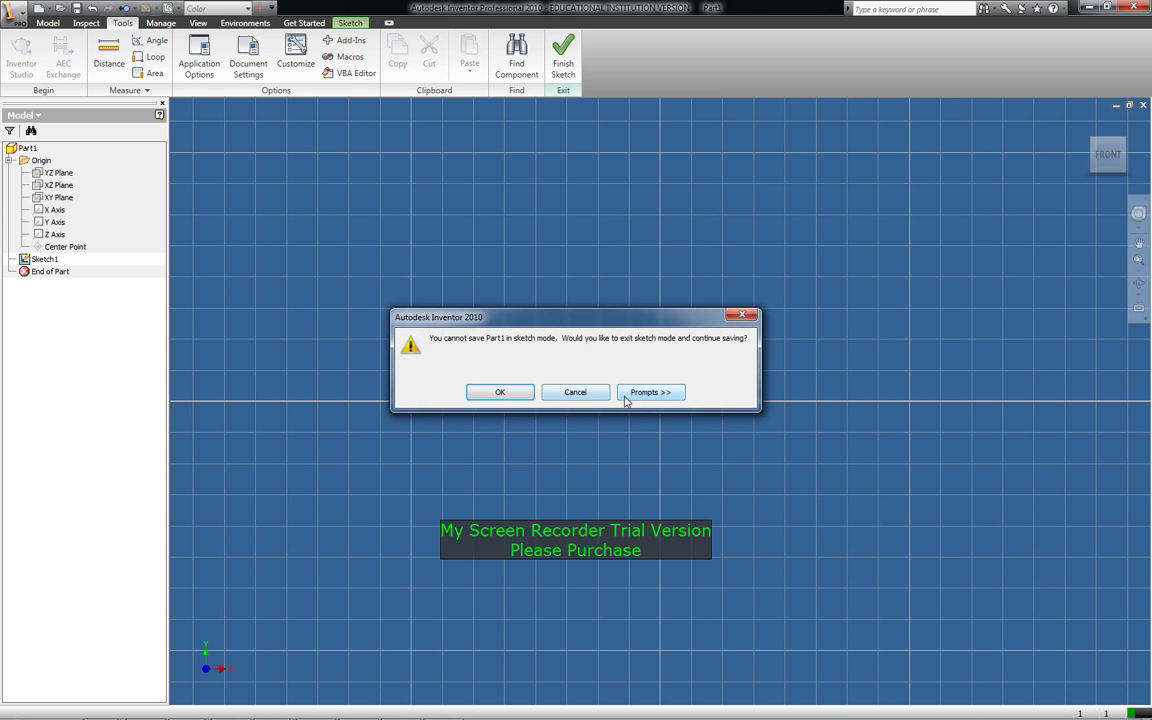
click(506, 392)
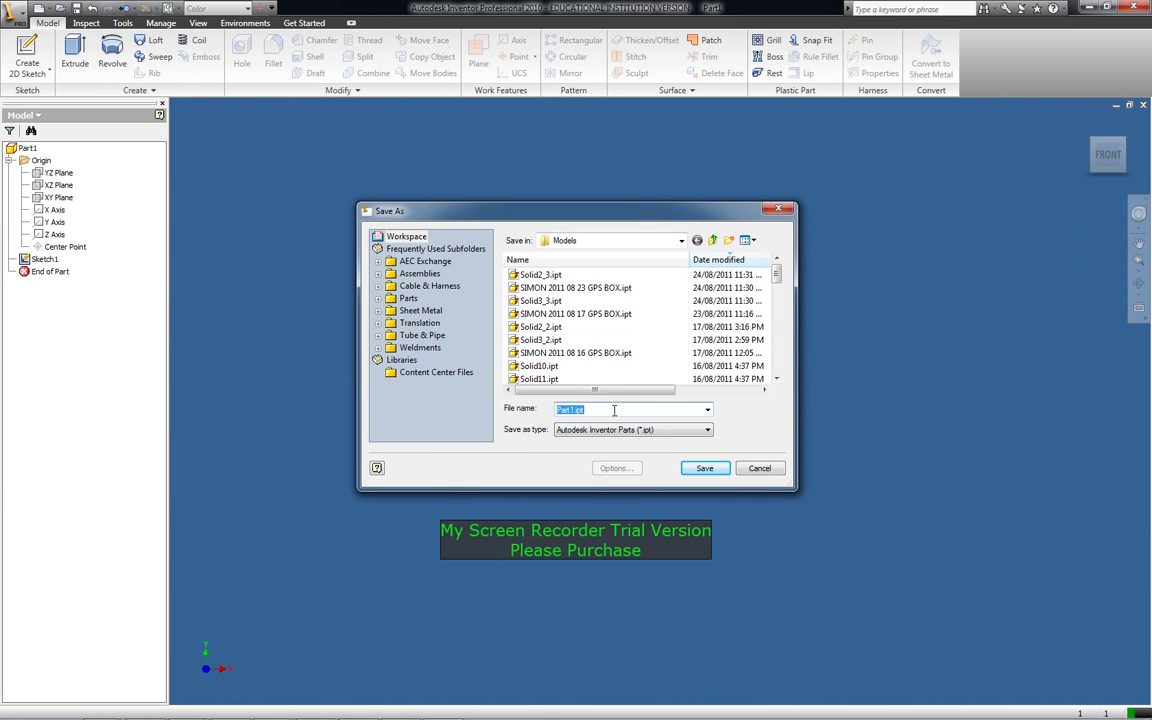
Save the part as an .ipt in Models, named with the author's name and date 2011 08 24
text(Simon 2011 08)
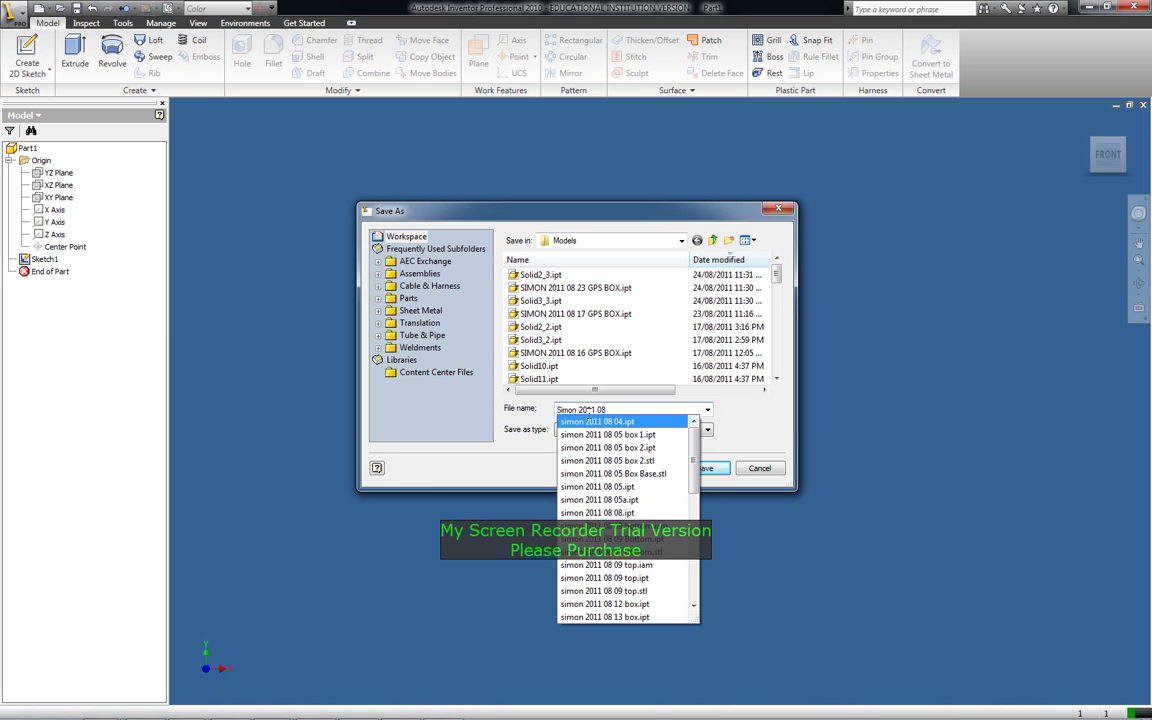
text(24)
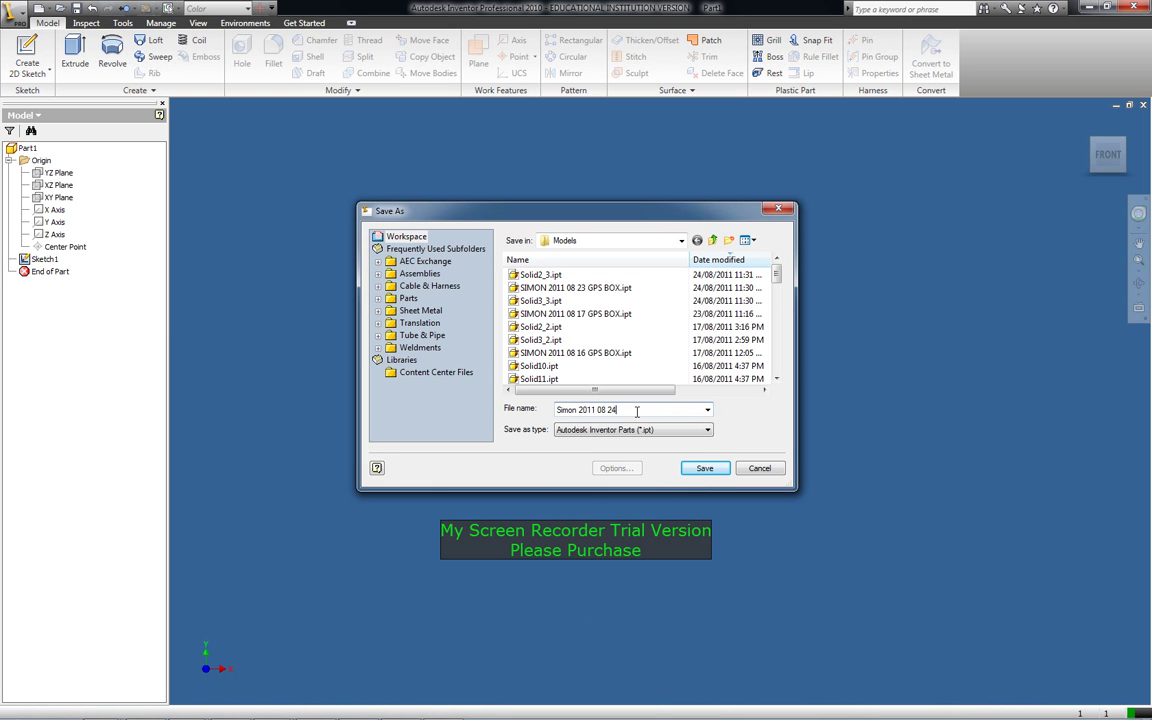
click(705, 468)
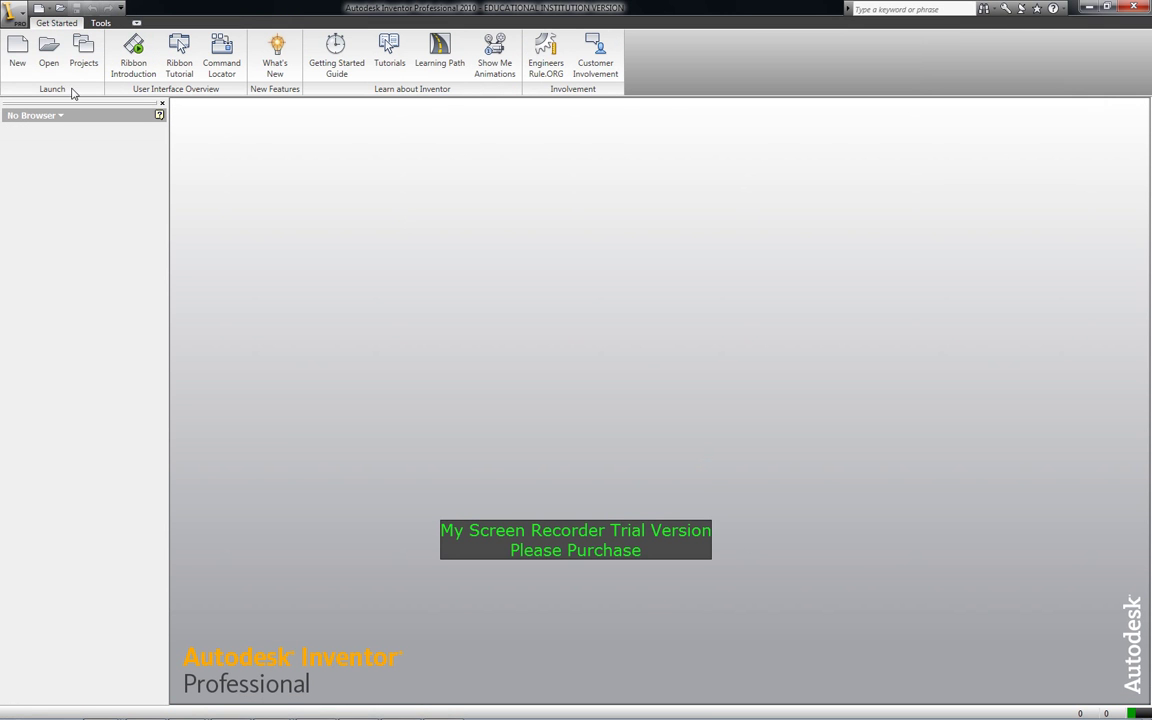
Reopen the dated .ipt part from the Models folder
click(49, 55)
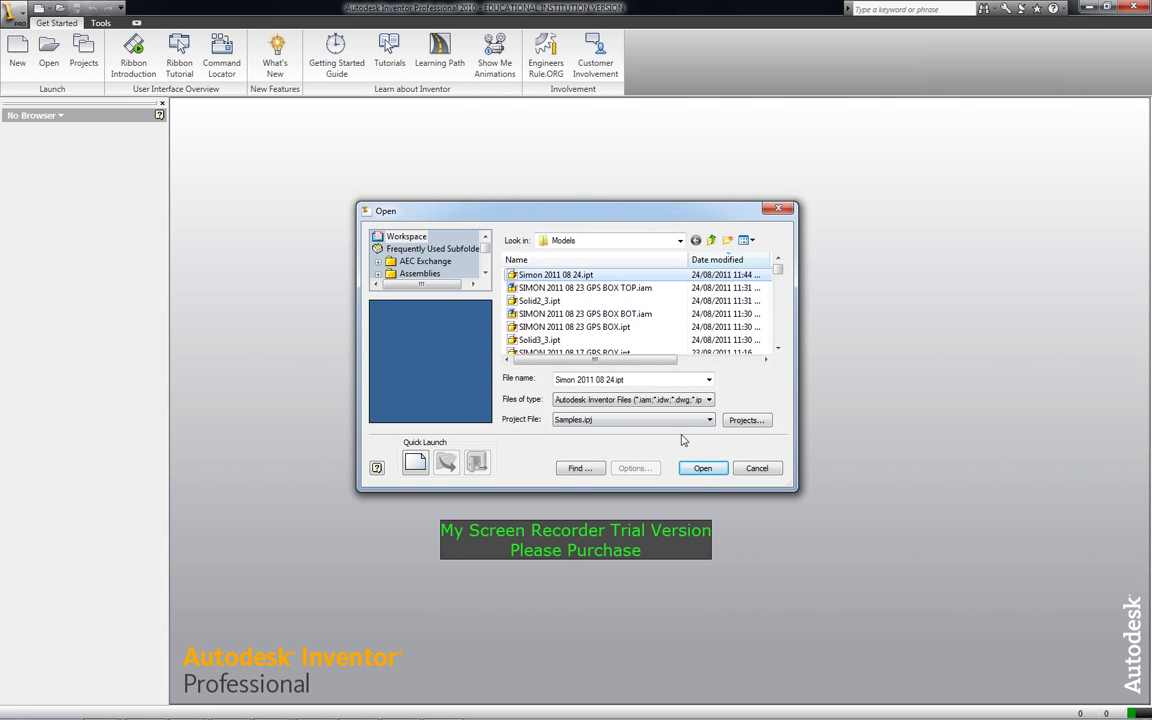
key(Return)
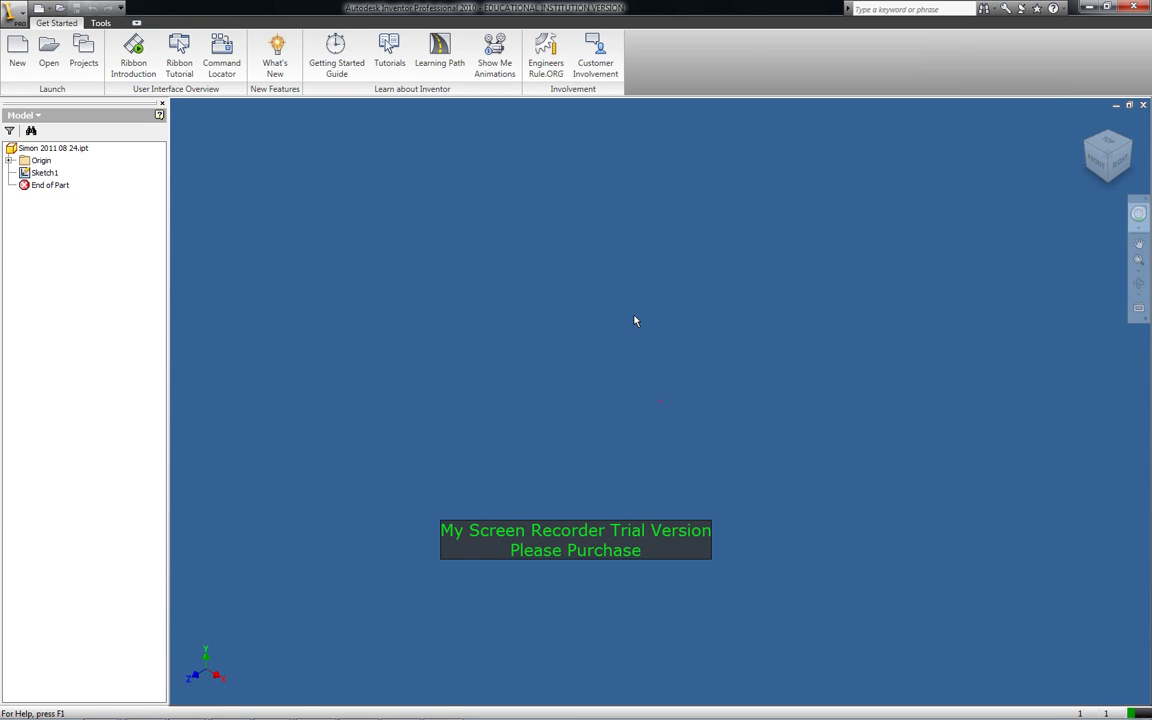
click(160, 23)
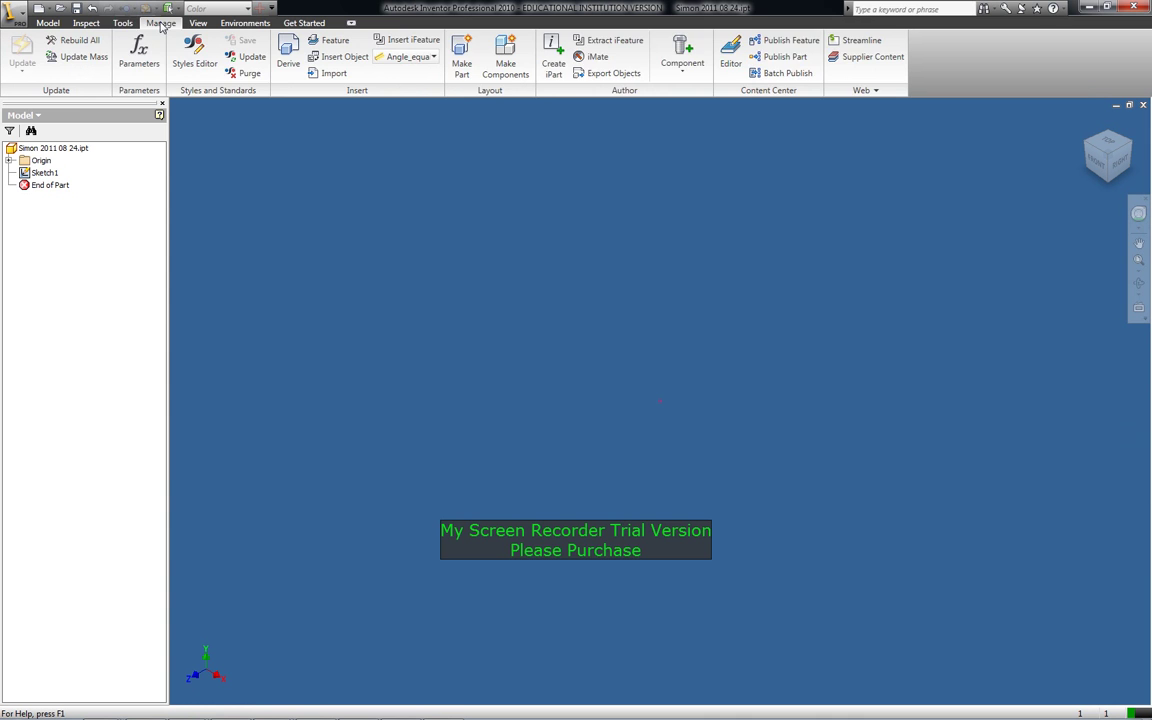
click(122, 23)
Confirm millimeter units and set the sketch snap spacing to 1 mm in both X and Y
click(238, 63)
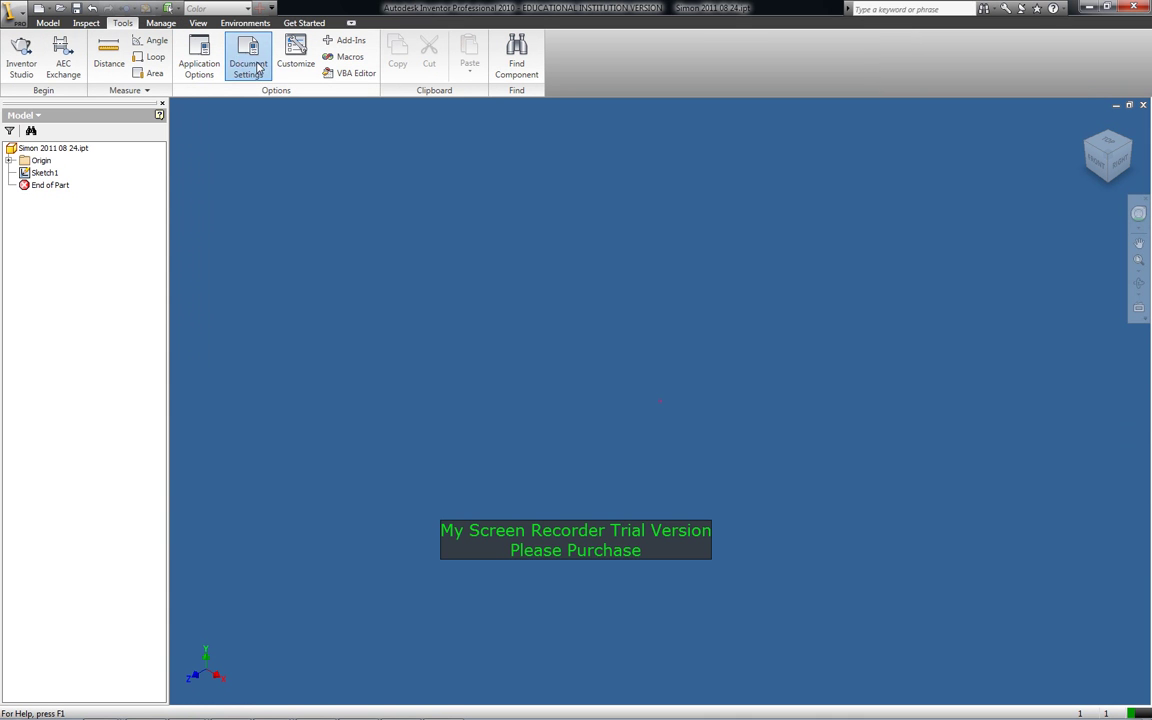
click(453, 198)
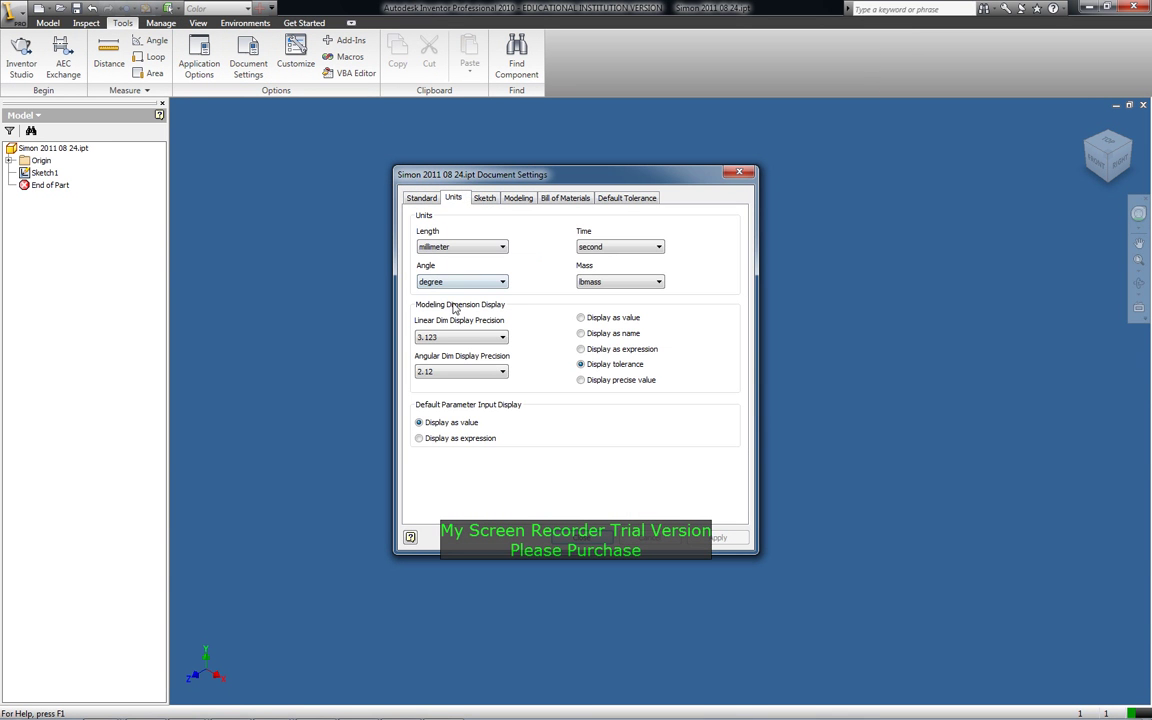
click(484, 198)
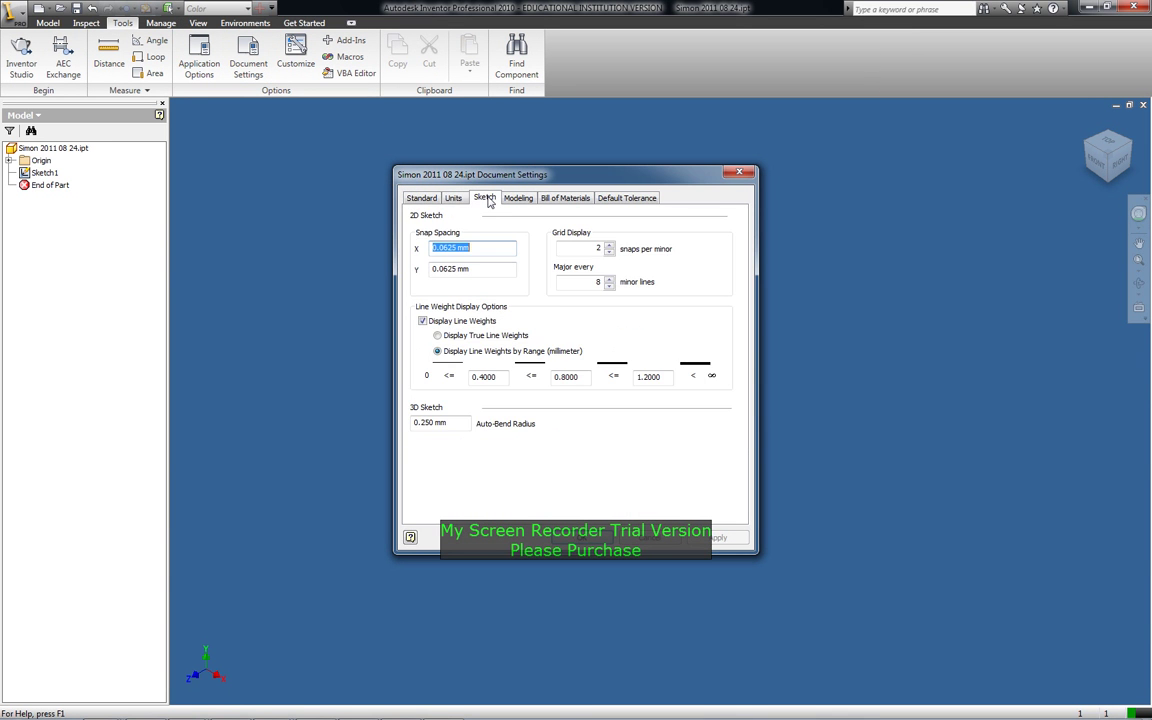
click(475, 249)
double_click(466, 248)
text(1)
double_click(463, 248)
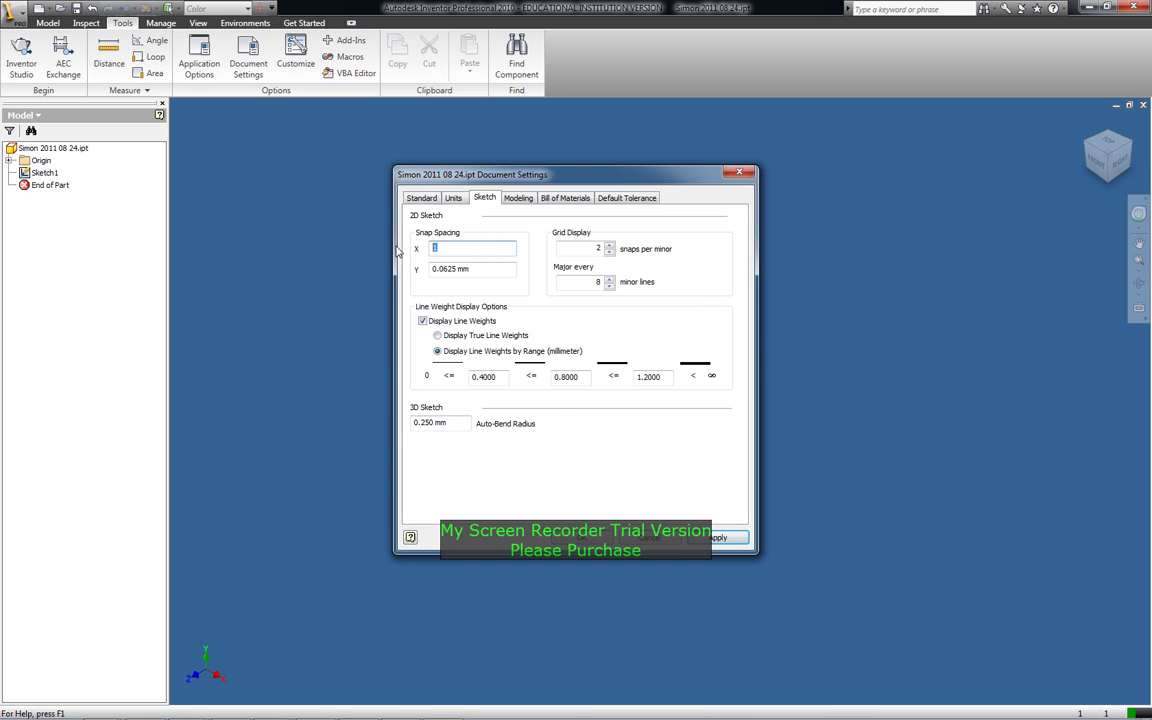
text(1)
click(466, 268)
drag(466, 268, 354, 266)
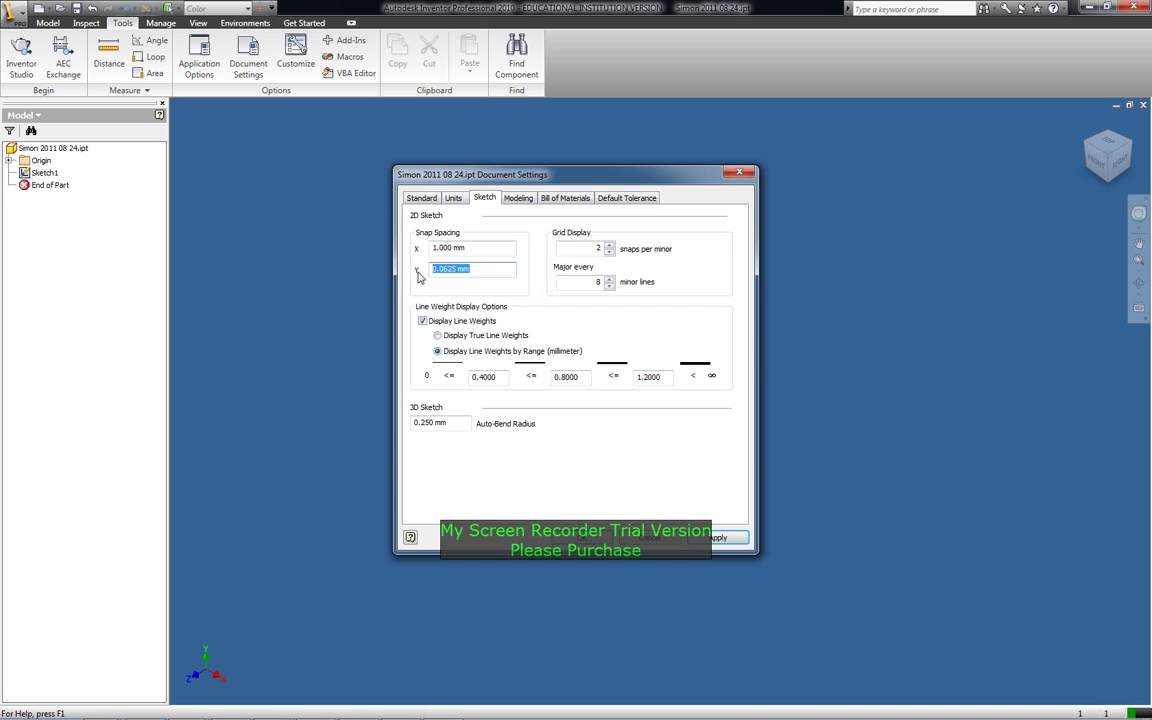
text(1)
click(487, 248)
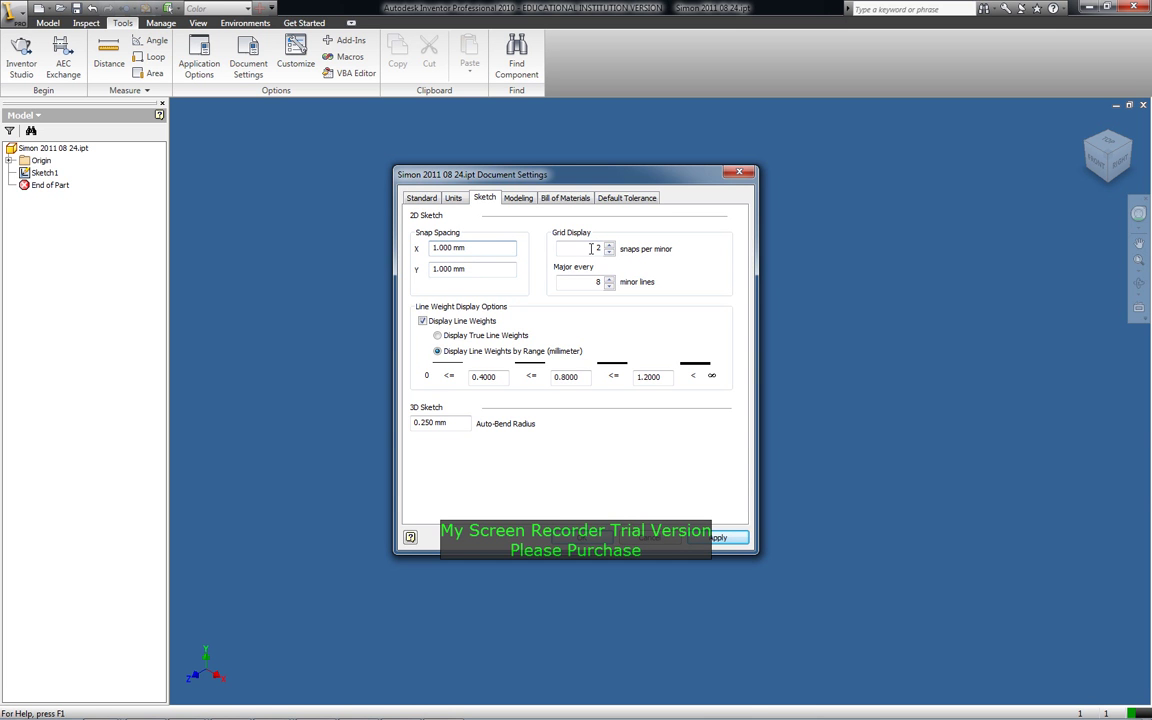
Set 1 snap per minor line and a major line every 10, then apply and close
click(610, 252)
text(1)
drag(588, 281, 604, 282)
text(1)
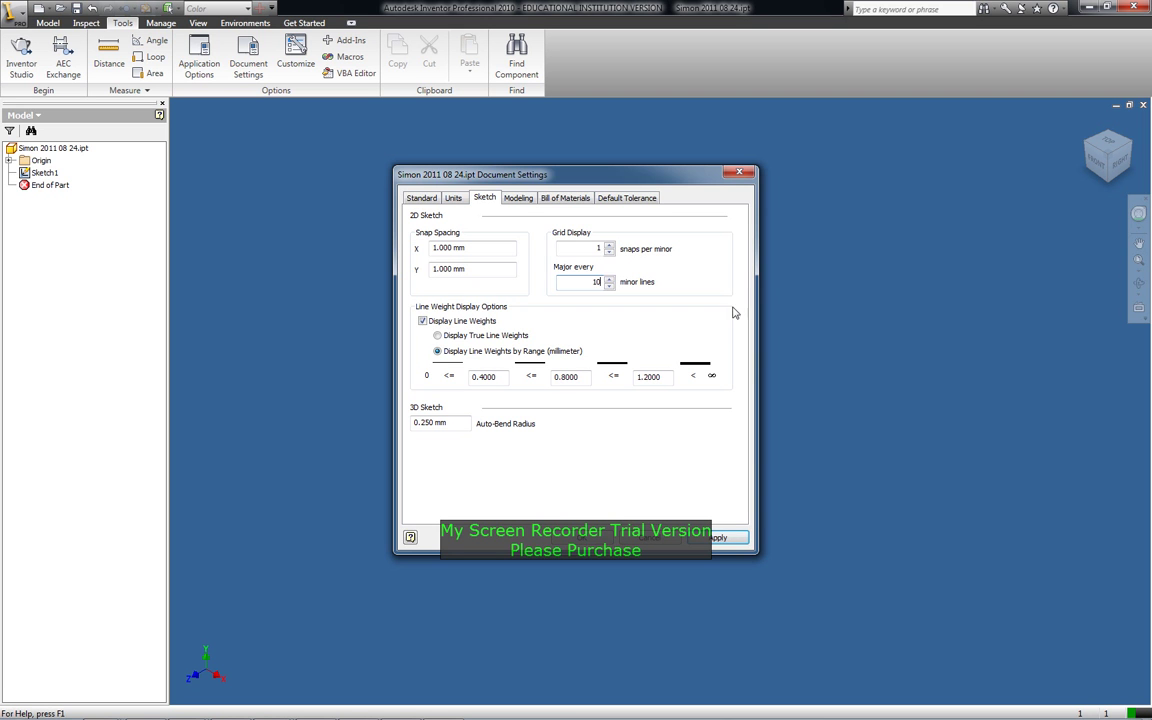
click(738, 536)
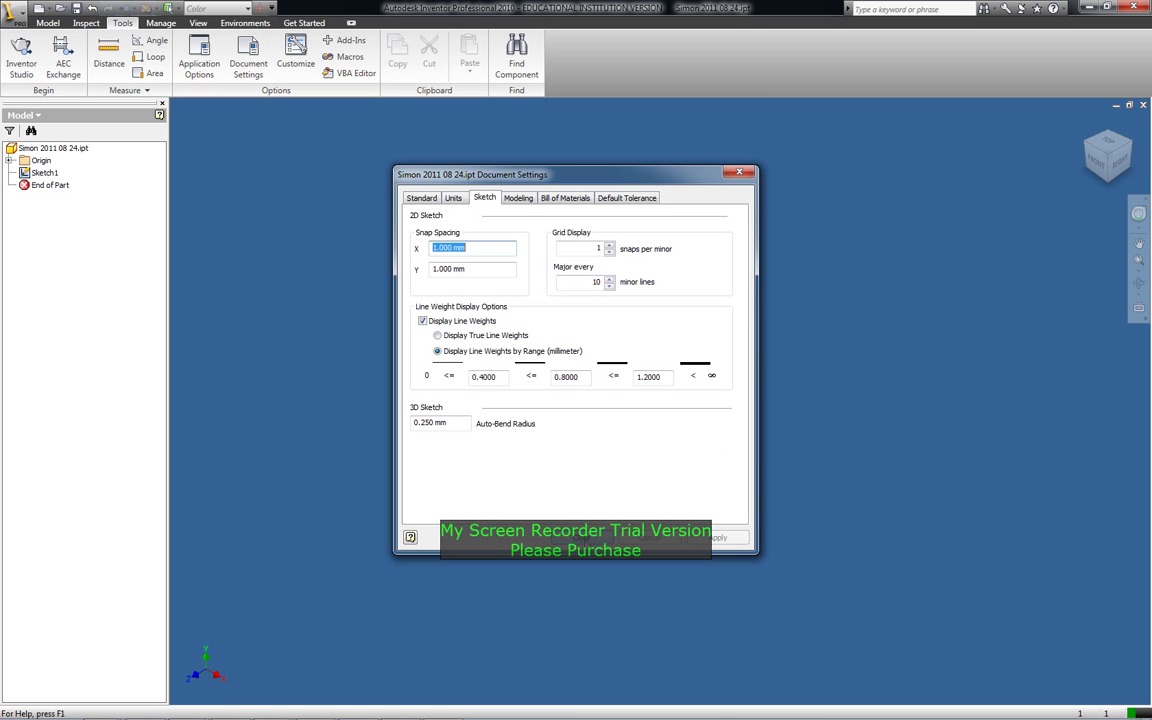
click(668, 537)
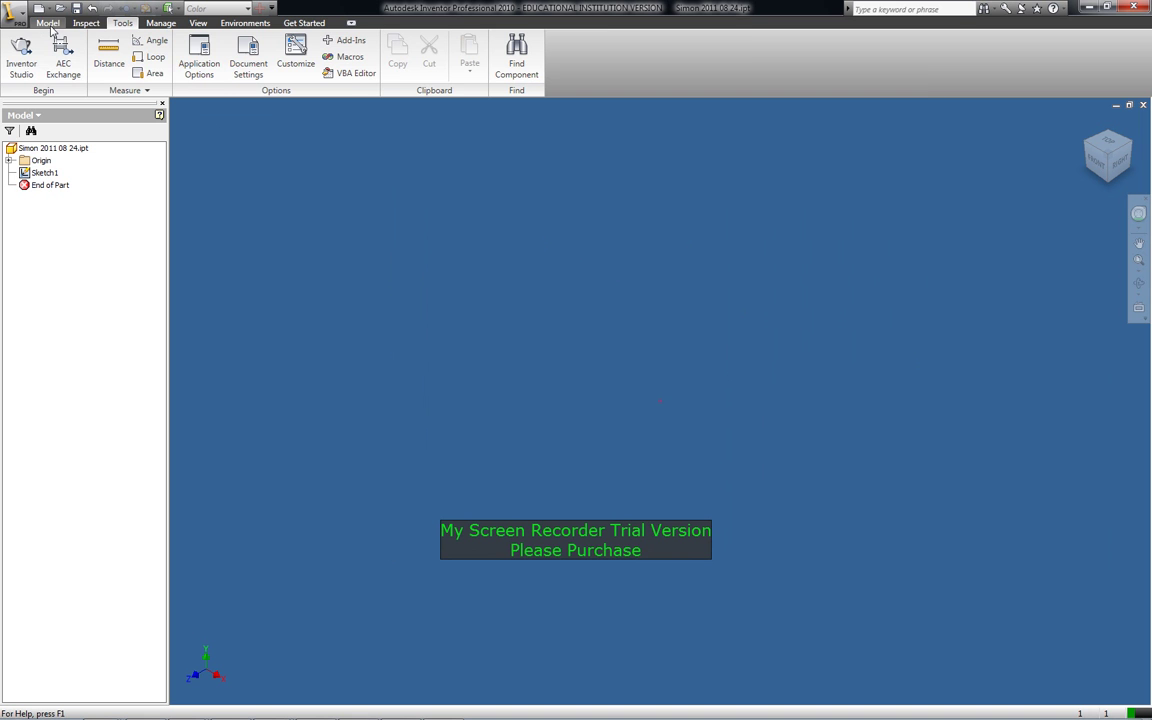
Create a new 2D sketch, Sketch2, on the XY Plane from the Origin folder
click(49, 26)
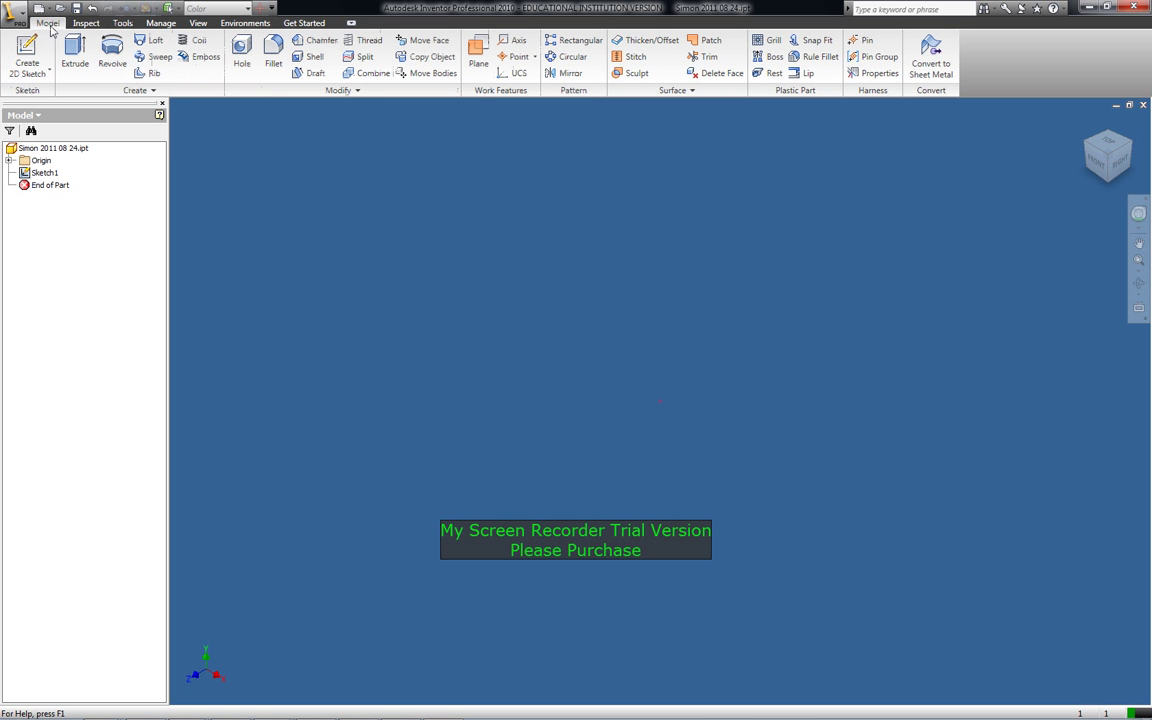
click(34, 74)
click(37, 97)
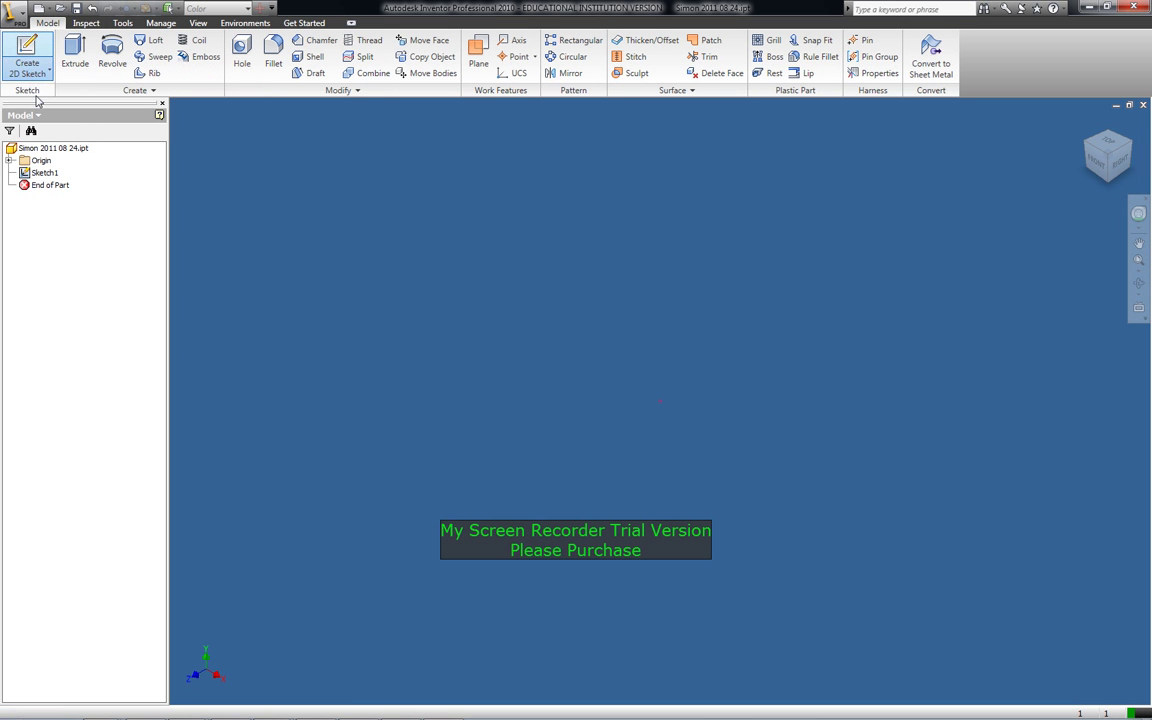
click(9, 161)
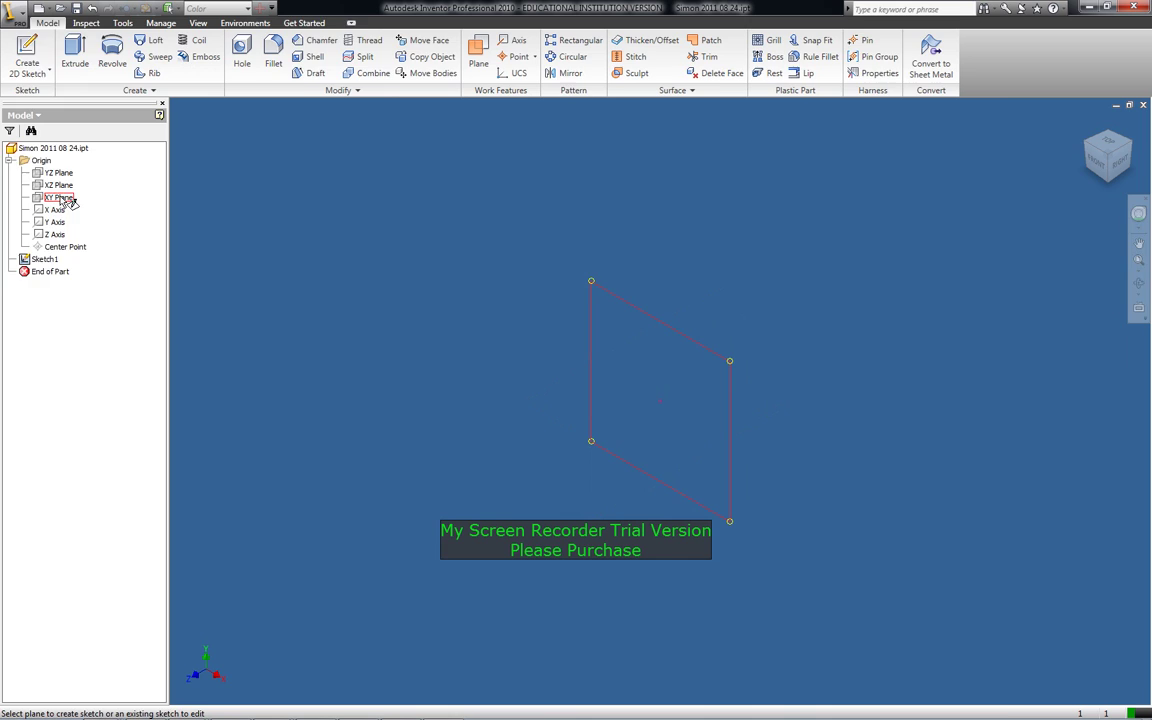
click(59, 199)
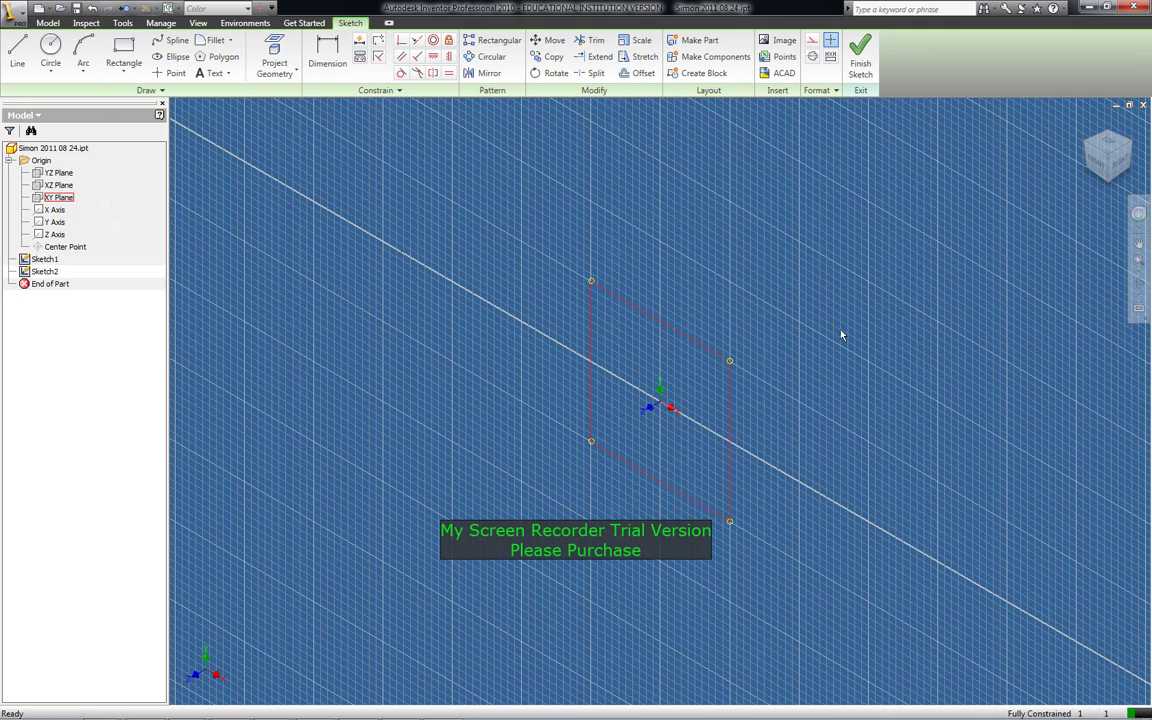
Align the view to look straight at the XY Plane
click(1139, 309)
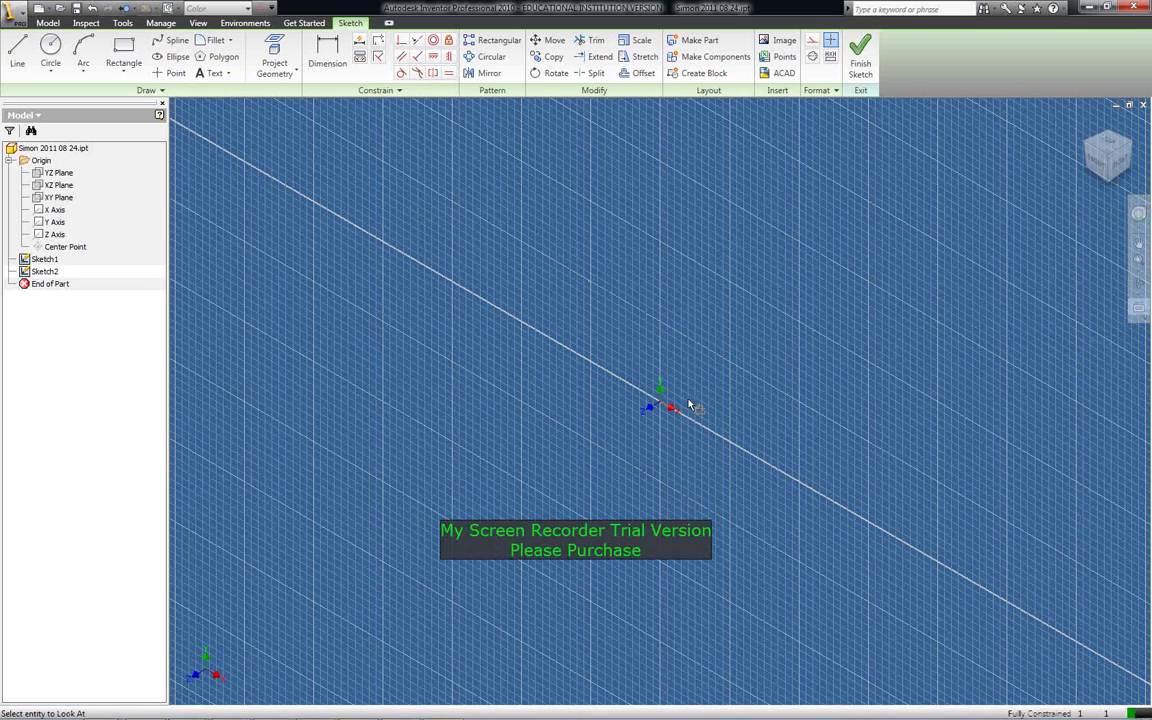
key(Escape)
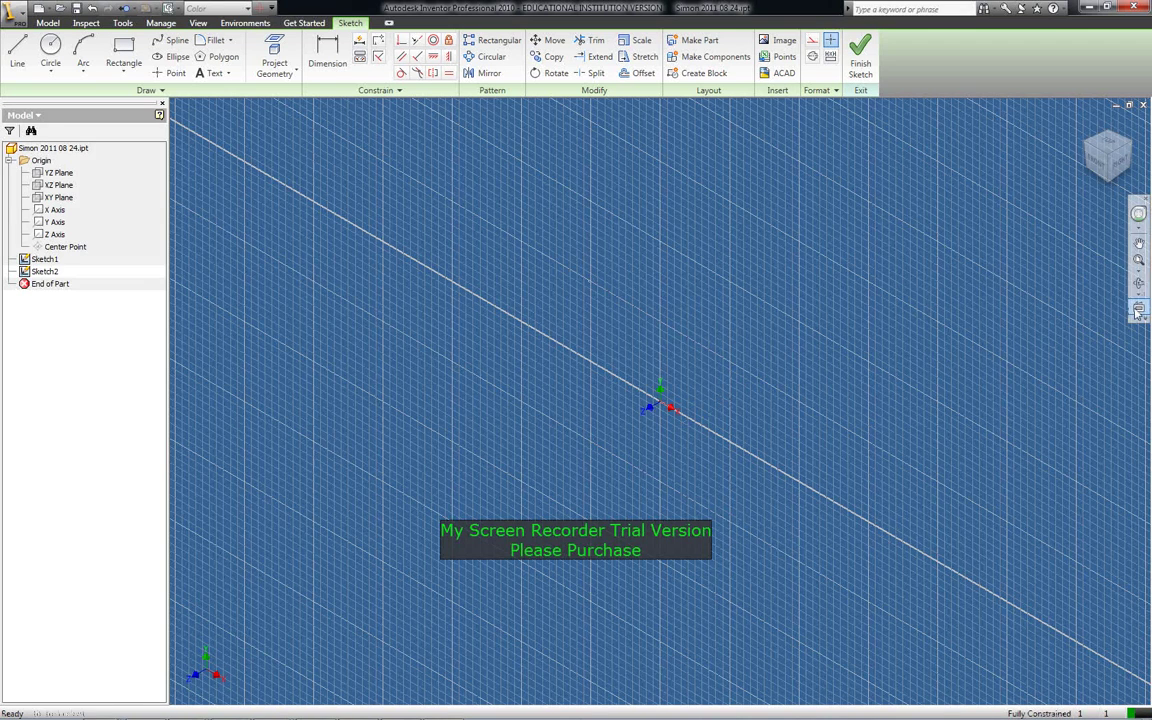
click(56, 197)
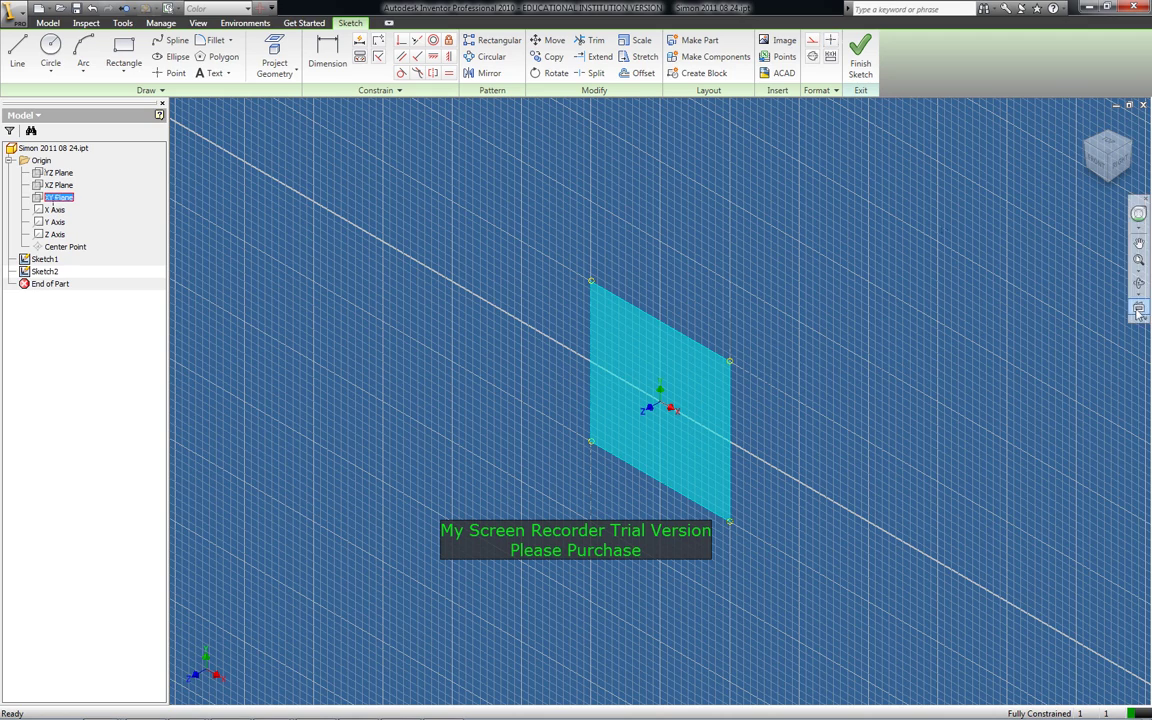
key(Page_Up)
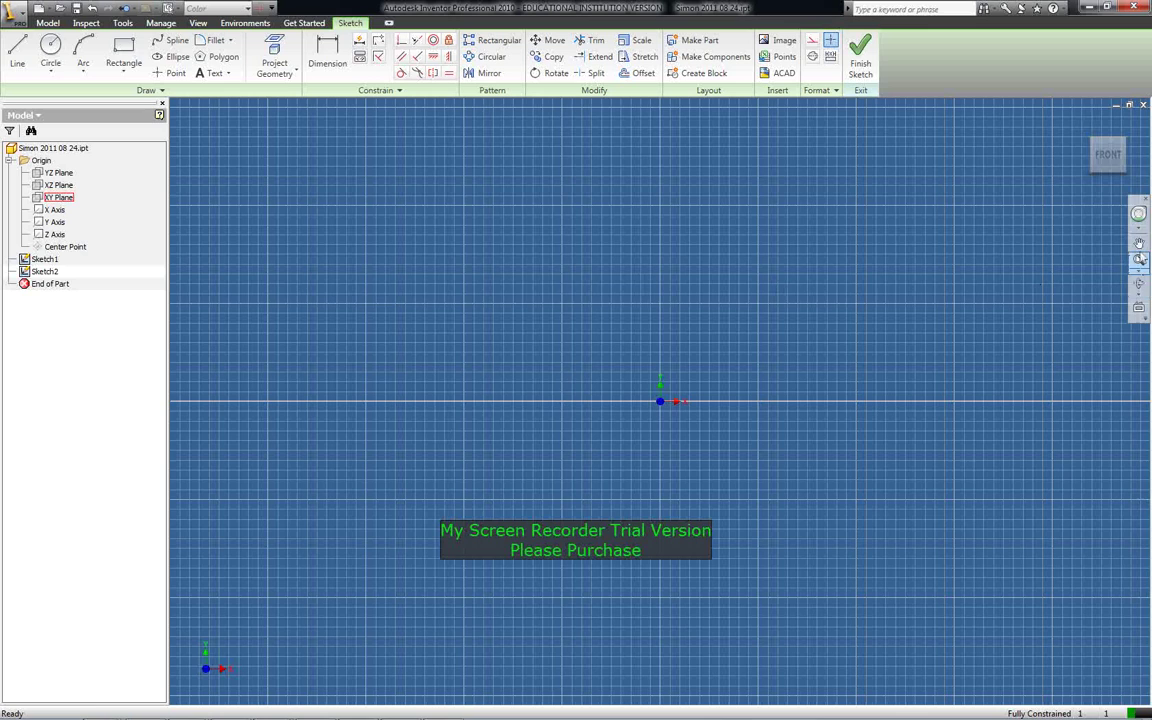
Pan the view down and to the left so the origin sits near the grid's lower-left corner
click(1138, 244)
mouse_move(857, 275)
mouse_down()
mouse_move(650, 370)
mouse_move(471, 482)
mouse_up()
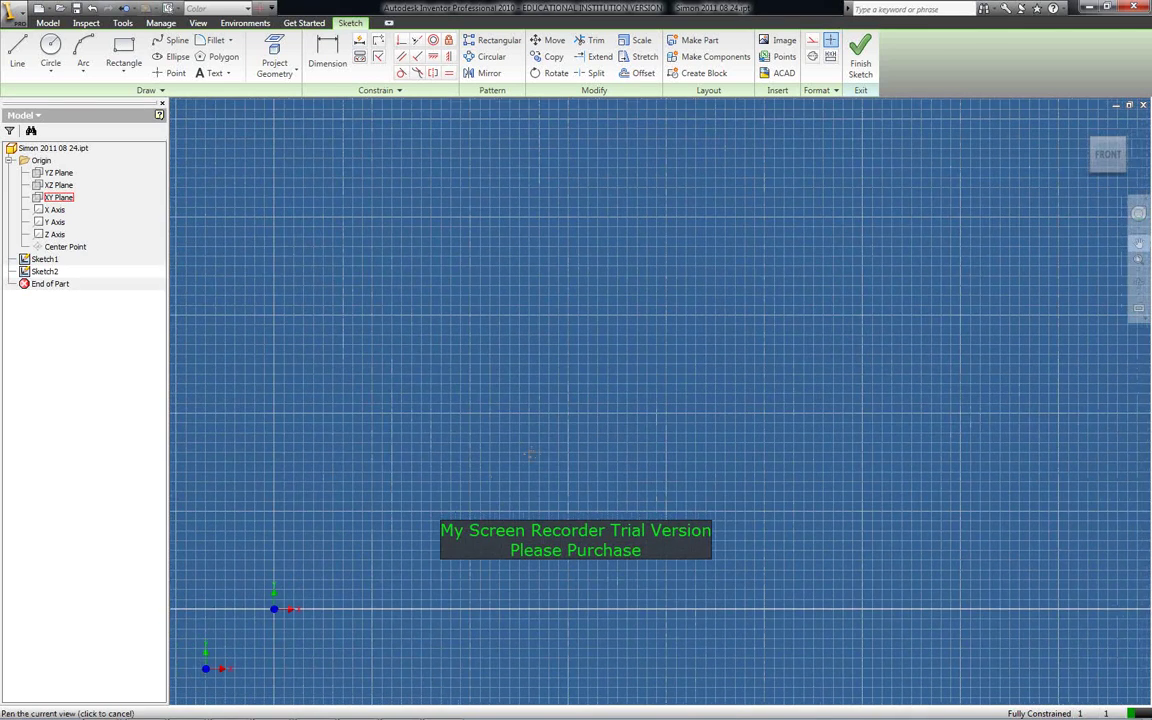